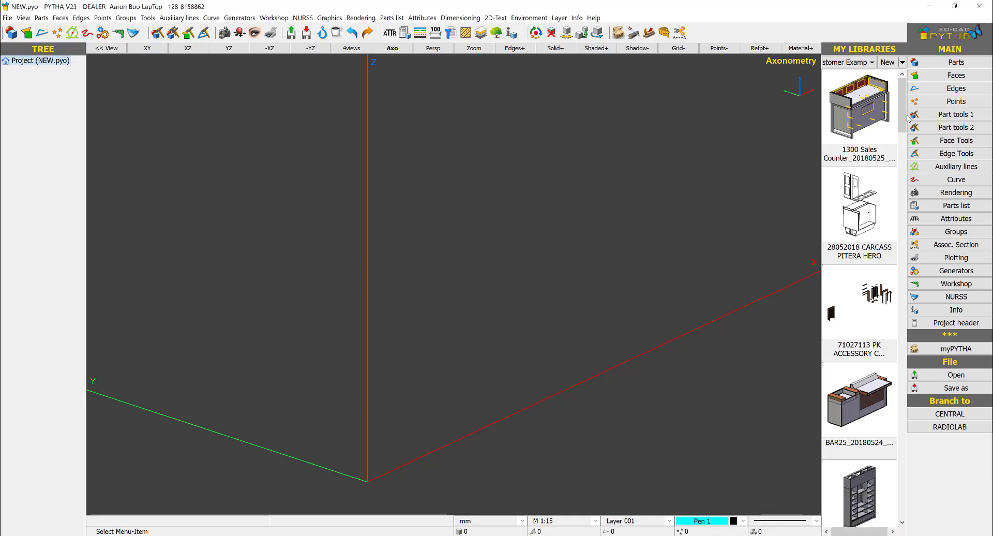
# Switch to PYTHA Central and open the folder holding the MODEL settings files
pyautogui.click(929, 7)
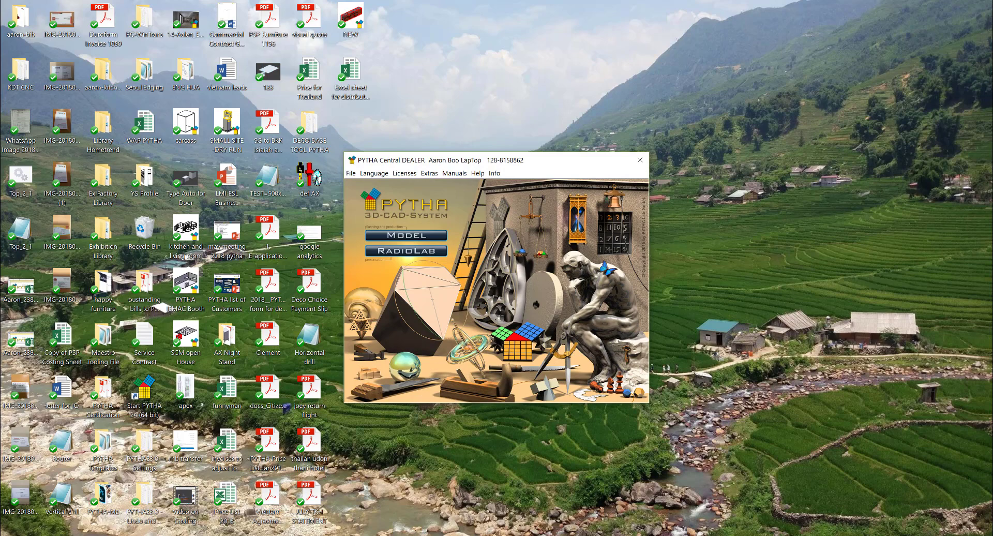
pyautogui.click(436, 174)
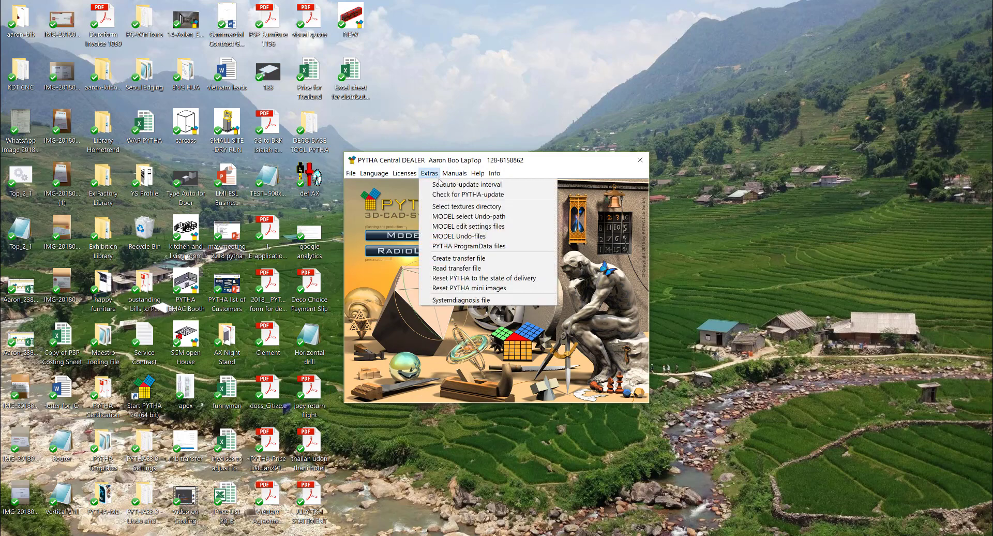
pyautogui.click(474, 226)
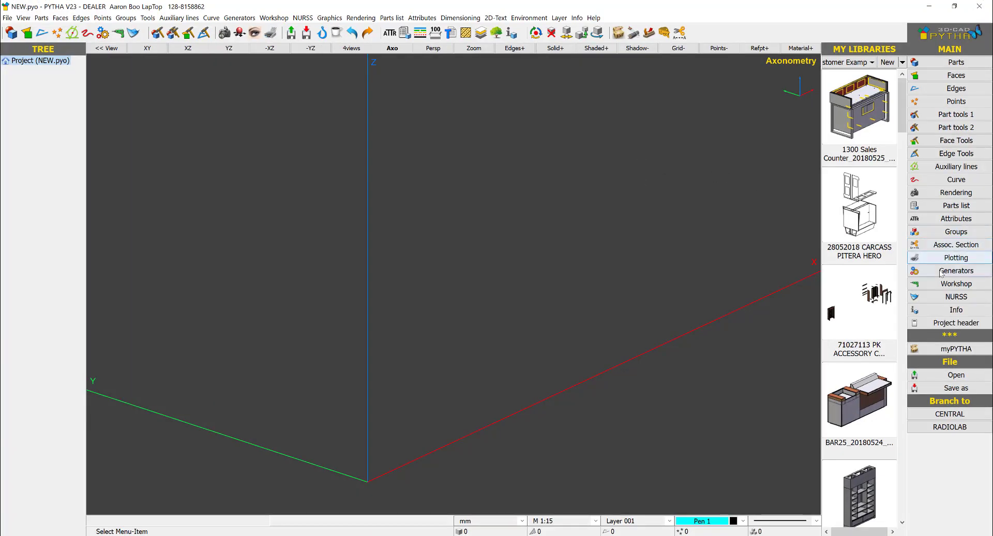
# Look through the workshop's tool definitions, machining strategy and machine settings, closing each without changes
pyautogui.click(954, 286)
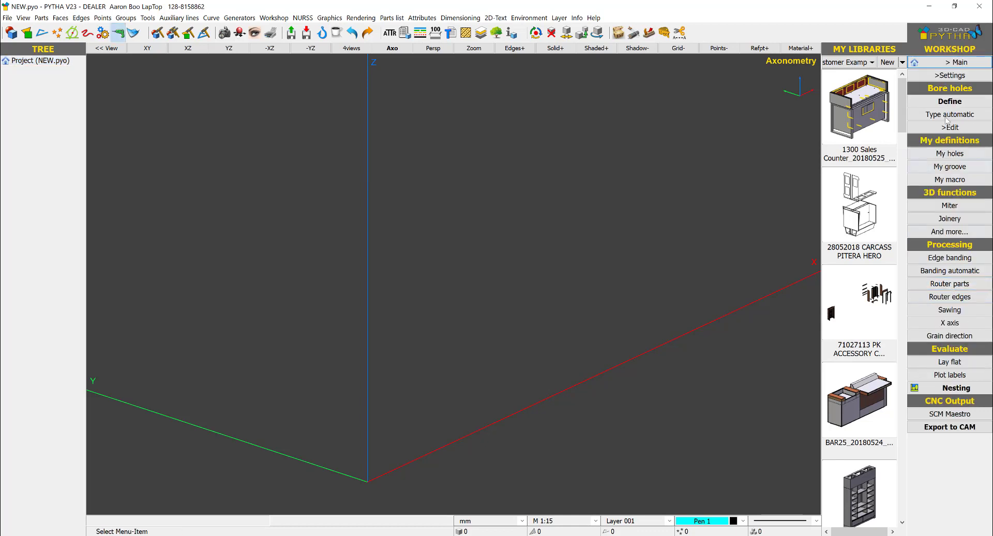
pyautogui.click(950, 75)
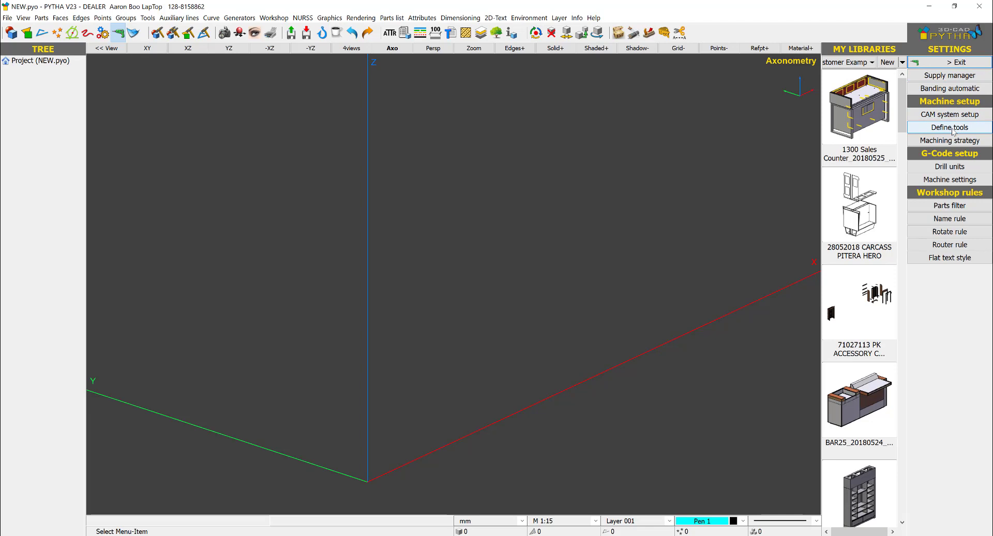
pyautogui.click(951, 127)
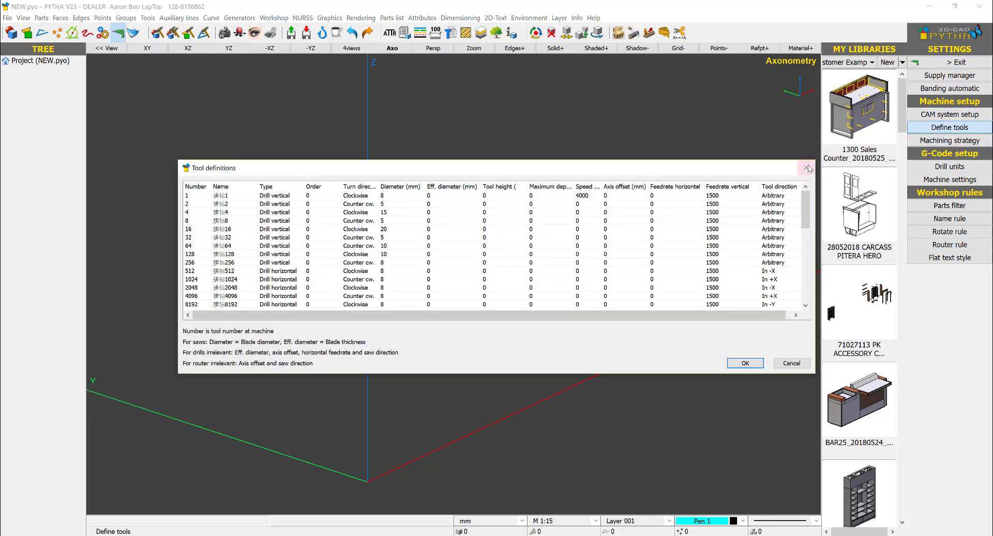
pyautogui.click(807, 168)
pyautogui.click(949, 140)
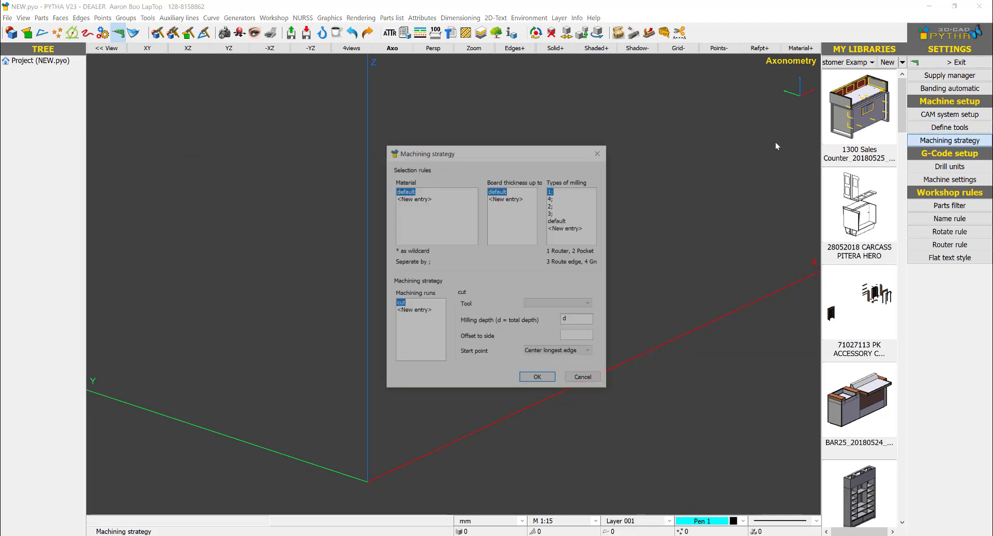
pyautogui.click(605, 153)
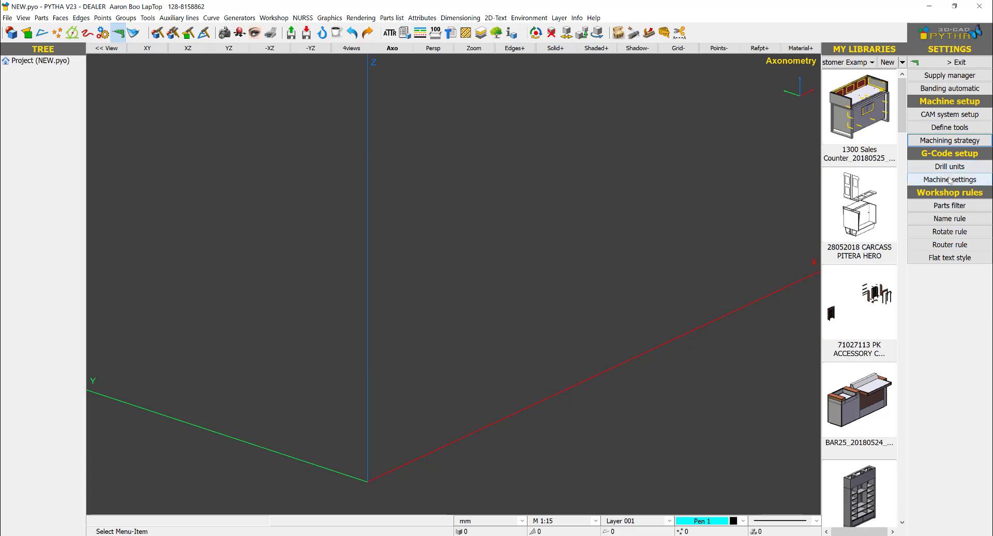
pyautogui.click(950, 180)
pyautogui.click(598, 147)
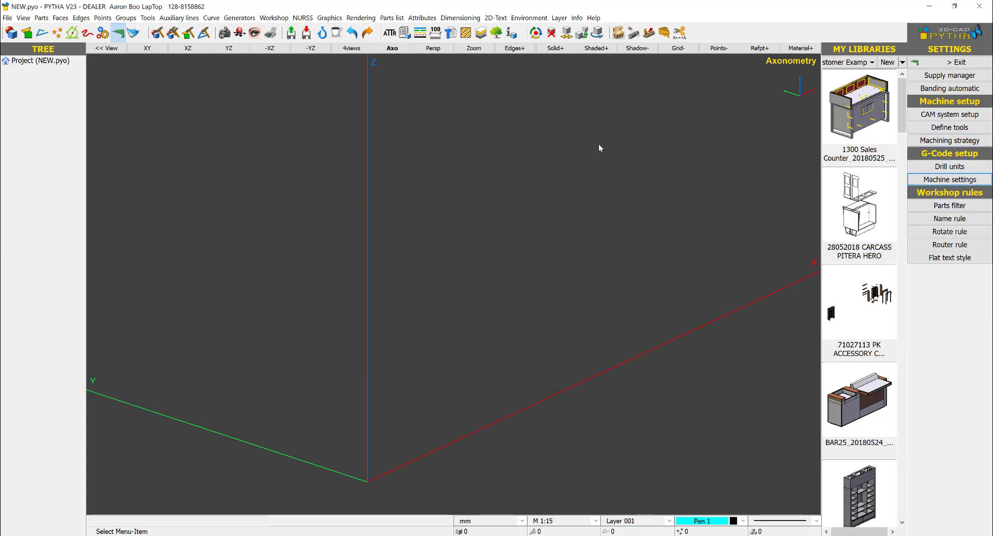
# Switch to the PYTHA23.0 settings folder and open its pytha_gcode_postprocessors subfolder
pyautogui.click(929, 6)
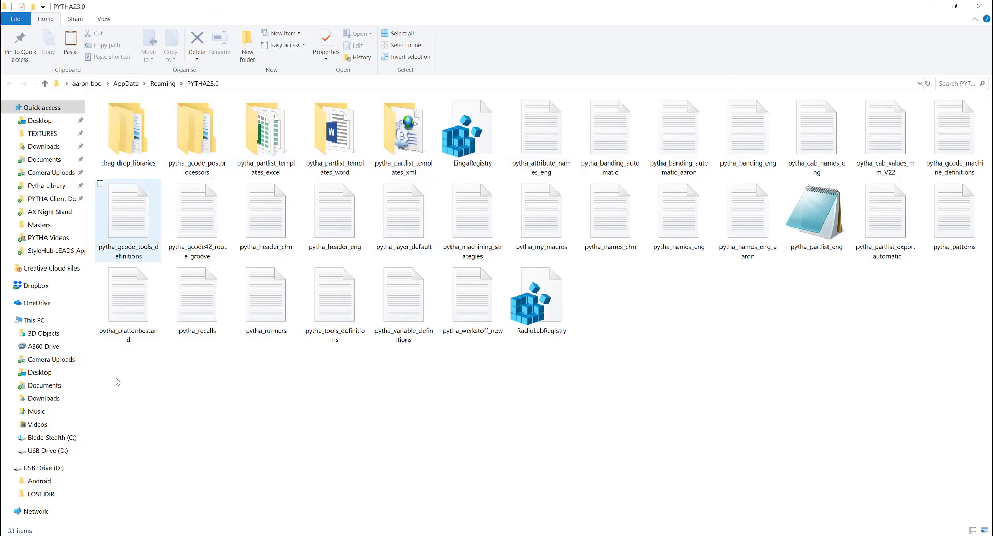
pyautogui.doubleClick(197, 143)
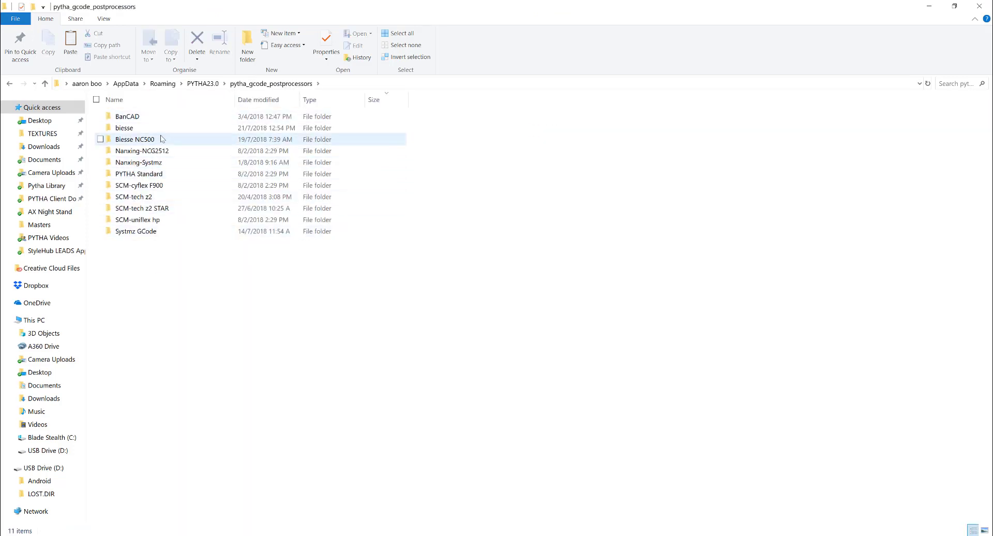
pyautogui.click(154, 173)
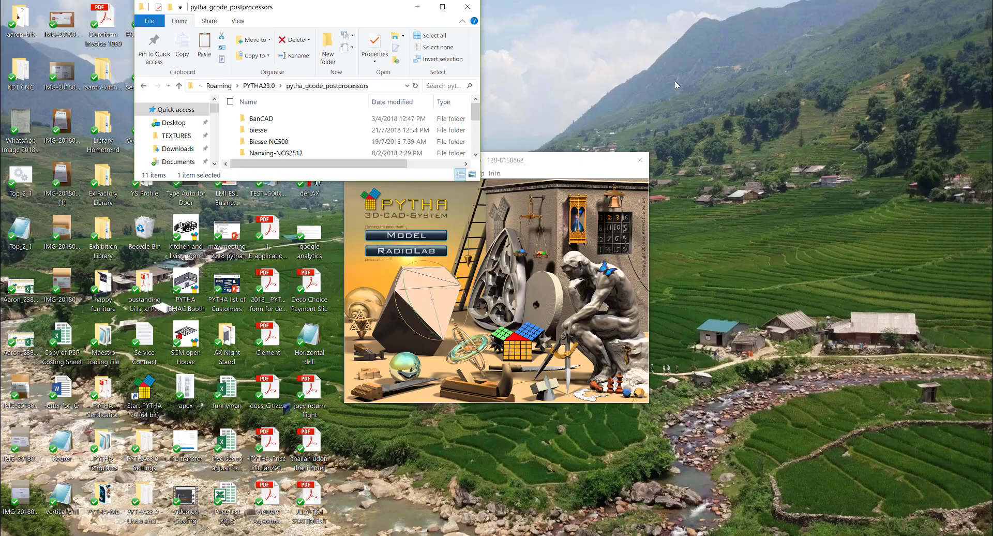
# Move the KDT CNC folder from the desktop into pytha_gcode_postprocessors, allowing it to leave Dropbox
pyautogui.moveTo(289, 6); pyautogui.dragTo(991, 130)
pyautogui.click(772, 342)
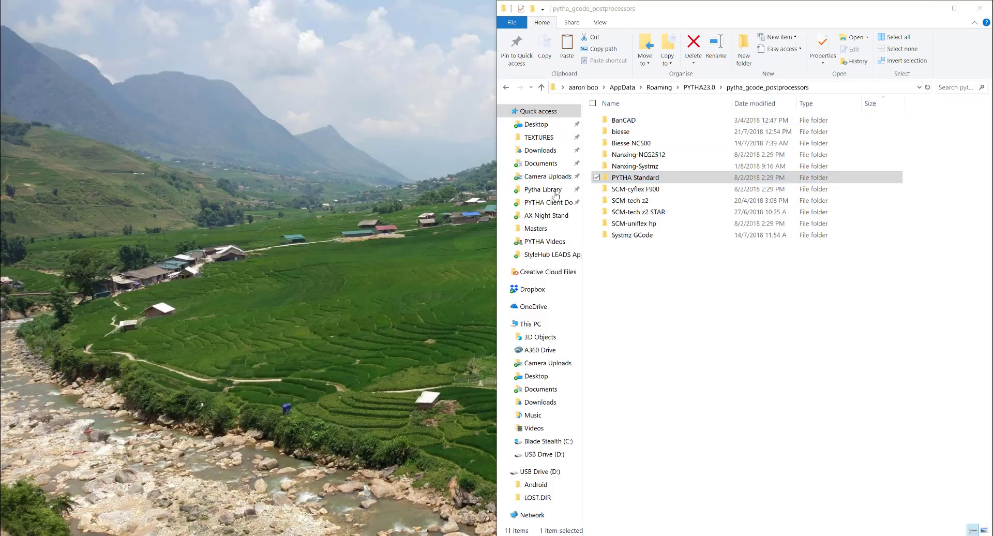
pyautogui.click(18, 74)
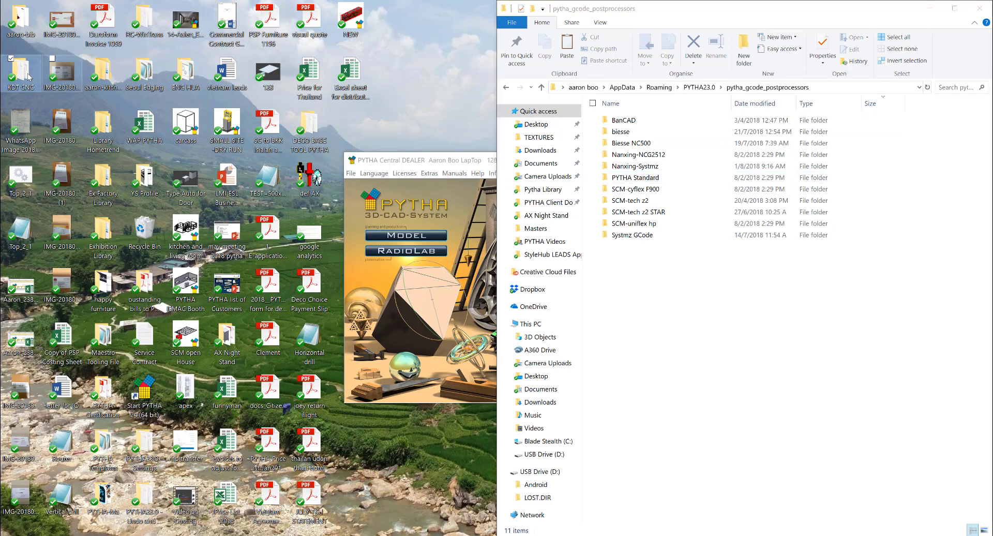
pyautogui.moveTo(44, 81); pyautogui.dragTo(709, 317)
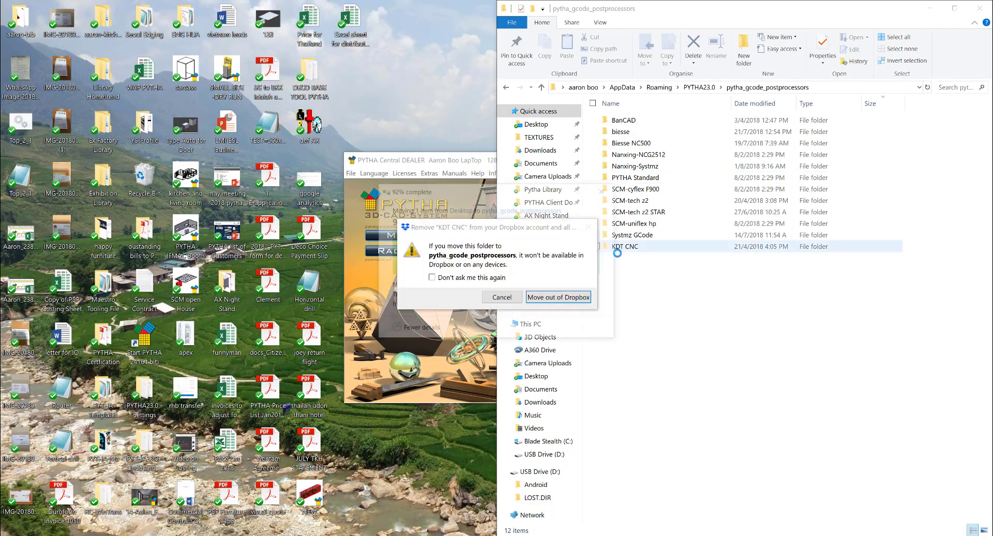
pyautogui.click(559, 299)
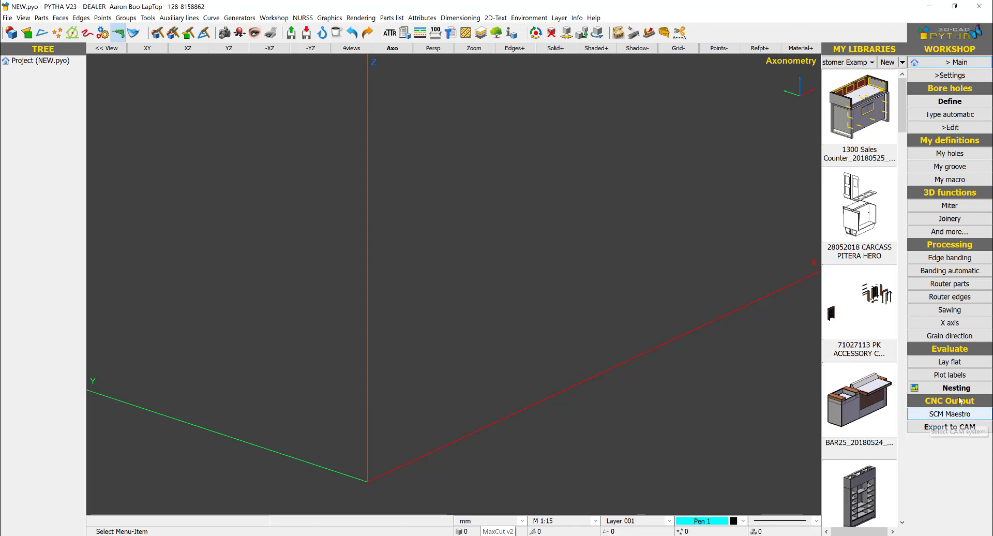
# Change the workshop's CAM system for CNC output to G-Code
pyautogui.click(953, 412)
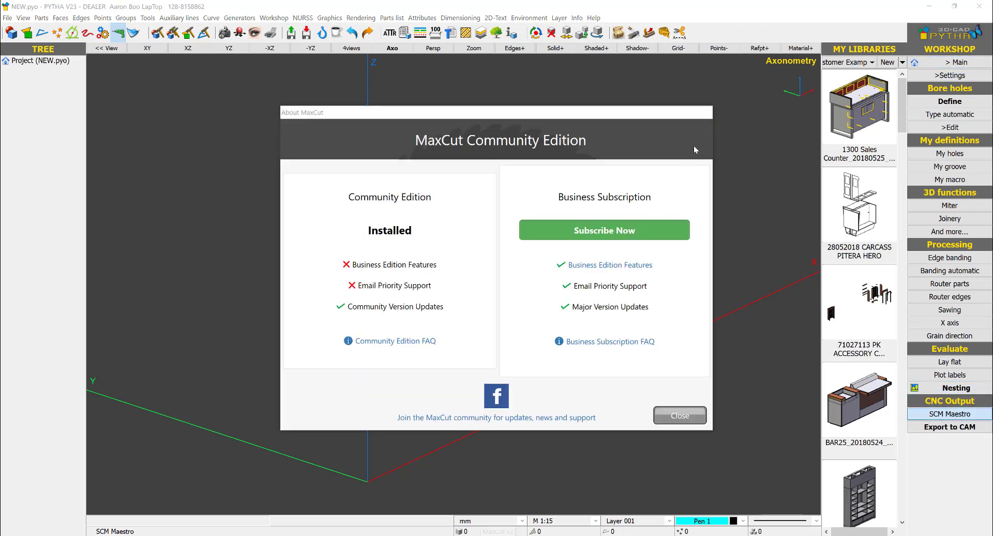
pyautogui.click(676, 416)
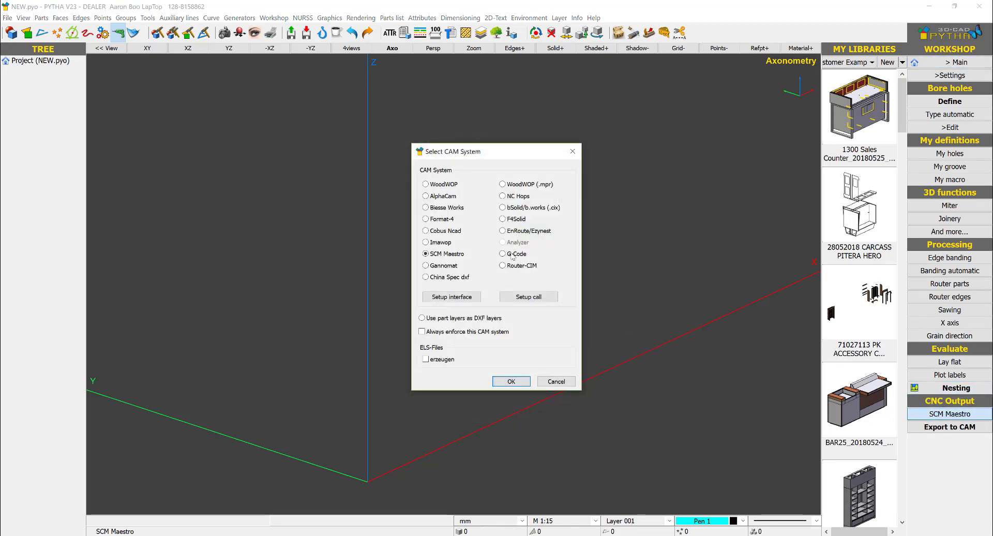
pyautogui.click(515, 256)
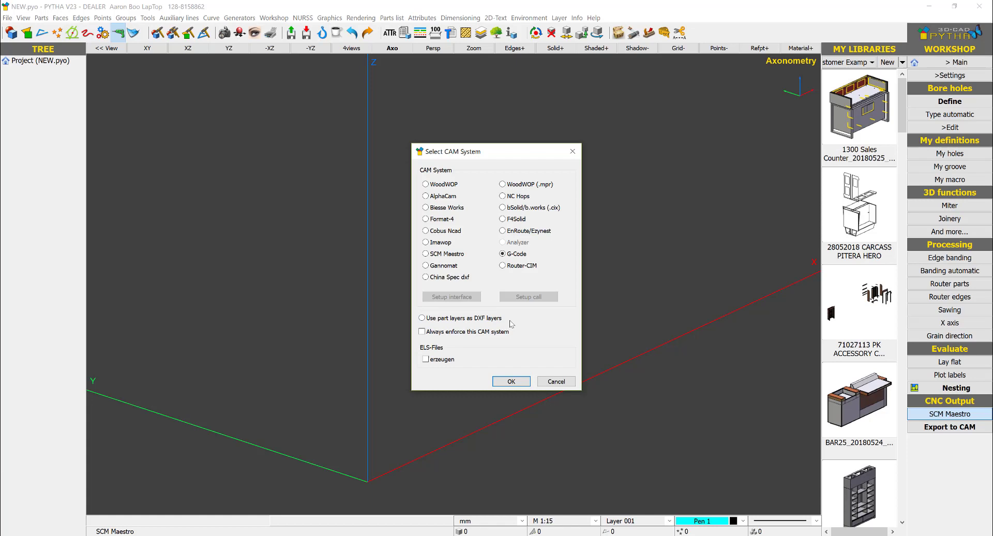
pyautogui.click(516, 383)
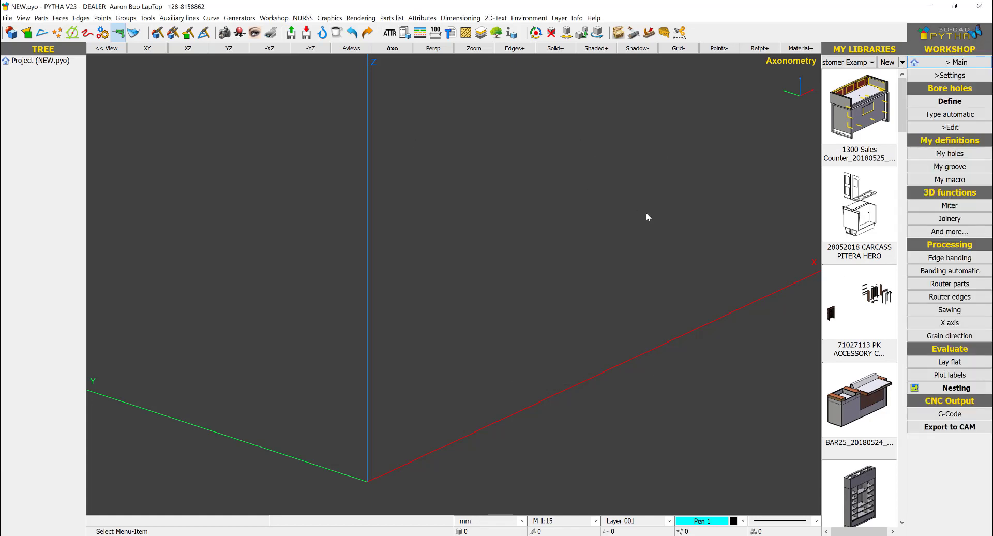
# Add tool number 2 named 6mmtool to the tool definitions with the type Router universal
pyautogui.click(949, 75)
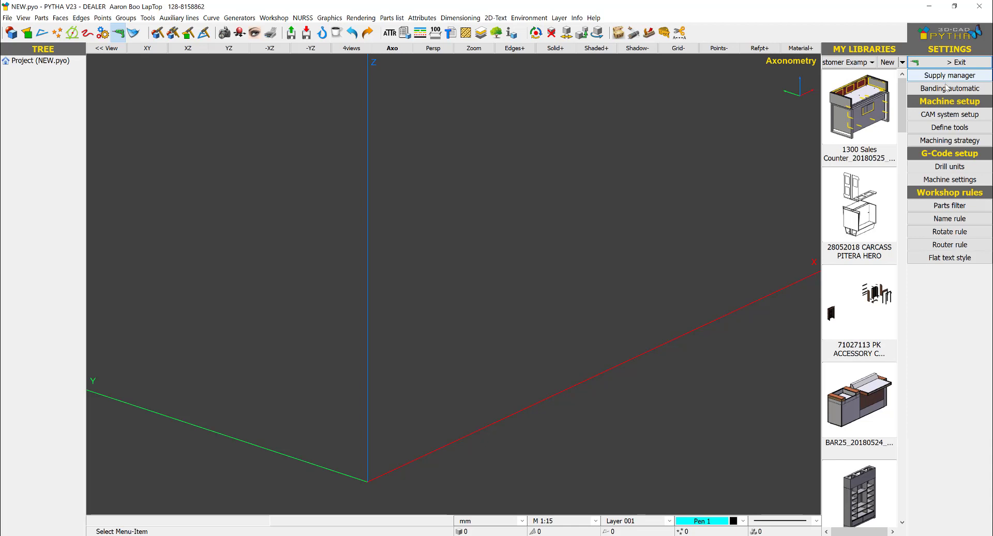
pyautogui.click(950, 128)
pyautogui.scroll(-5, 259, 194)
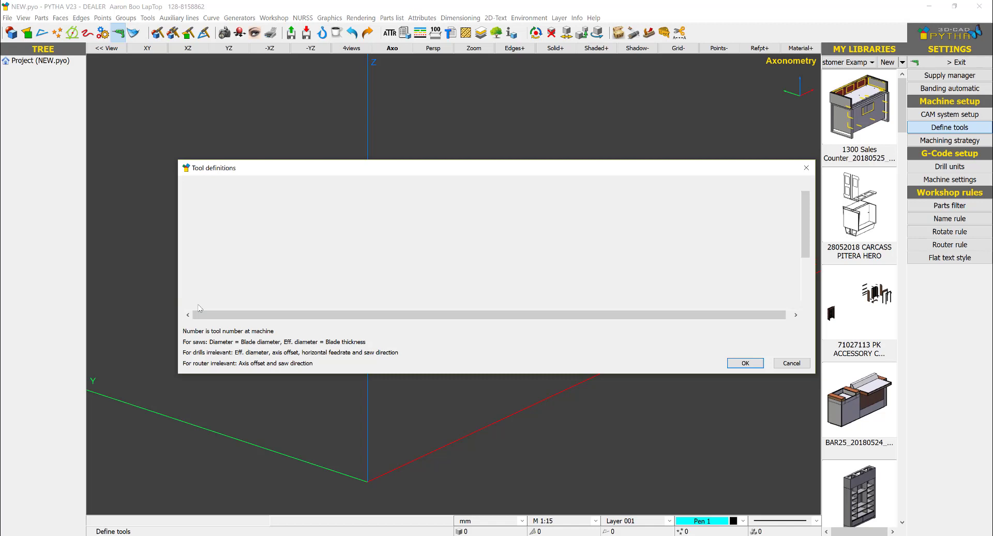
pyautogui.click(199, 297)
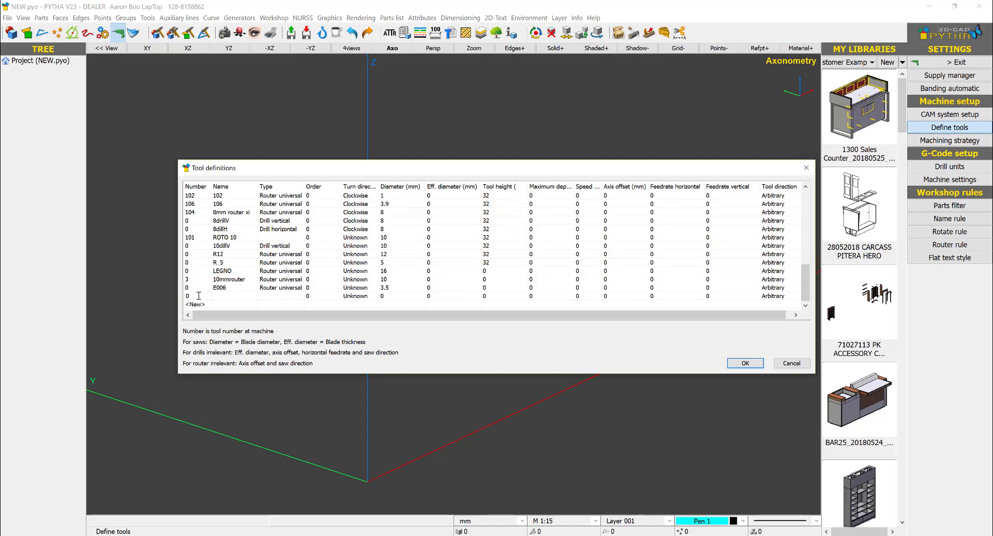
pyautogui.write('2')
pyautogui.click(231, 294)
pyautogui.write('6mmtool')
pyautogui.click(297, 298)
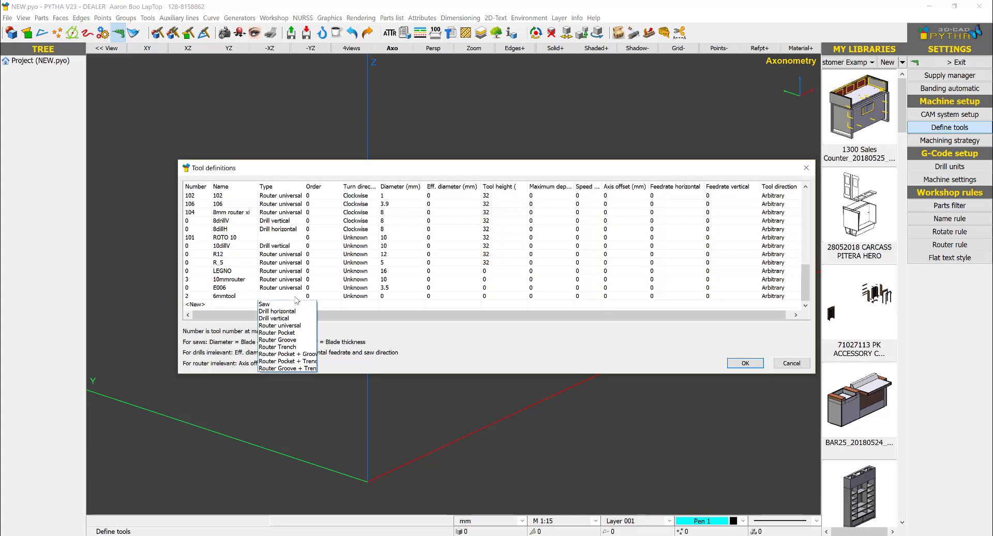
pyautogui.click(303, 325)
# Set 6mmtool's diameter to 6 mm and its tool height to 32
pyautogui.doubleClick(381, 296)
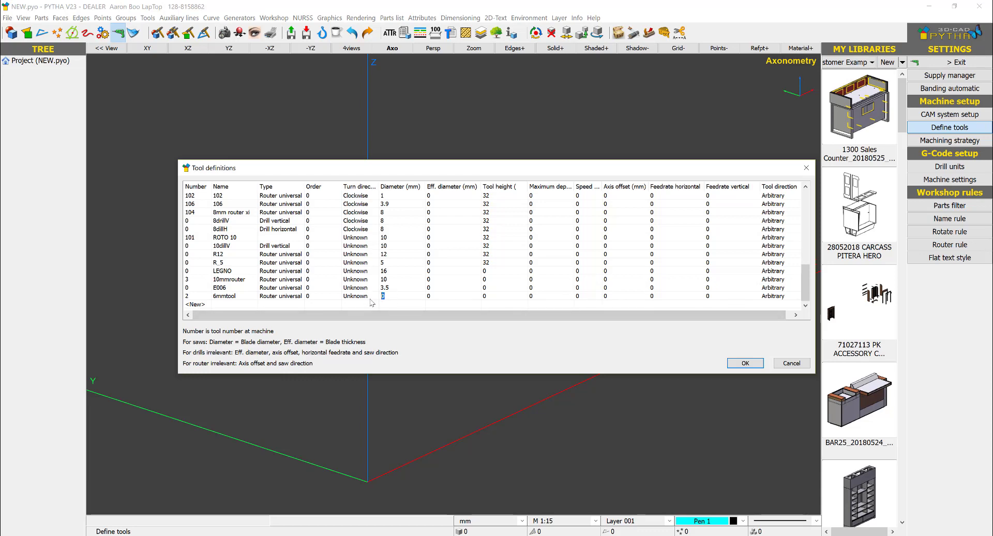
pyautogui.write('6')
pyautogui.doubleClick(486, 296)
# Set 6mmtool's vertical feedrate to 1500 and its horizontal feedrate to 5000
pyautogui.scroll(8, 632, 290)
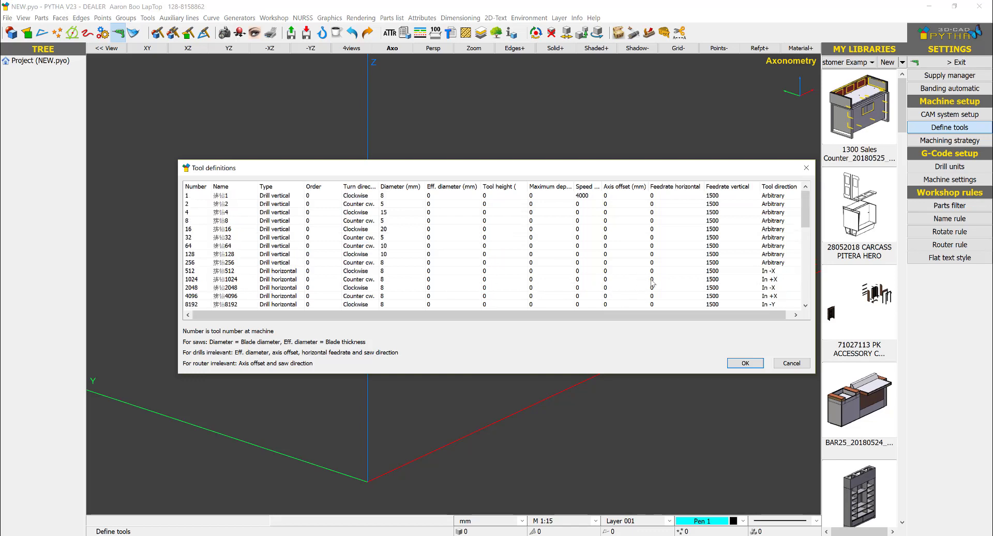
pyautogui.scroll(-7, 705, 283)
pyautogui.scroll(-2, 704, 283)
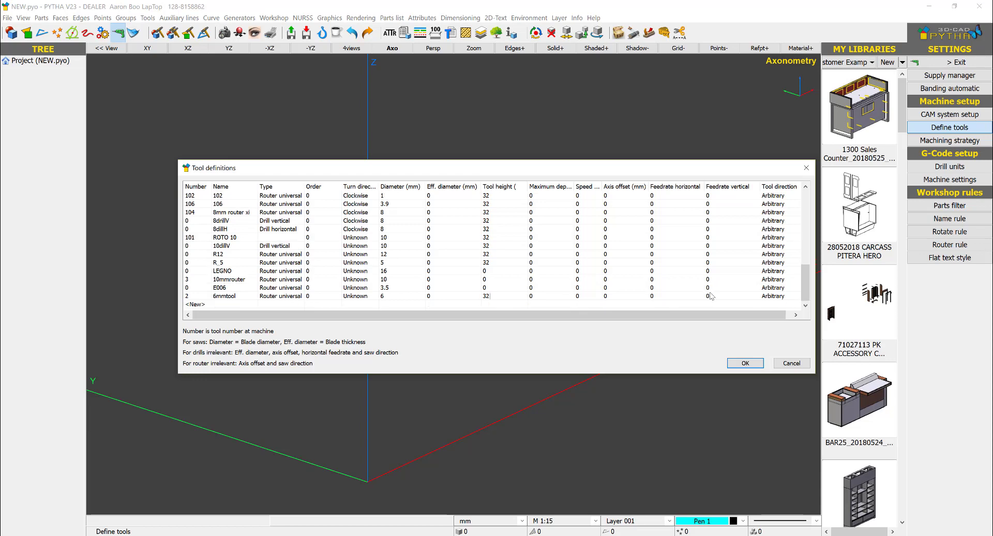
pyautogui.click(716, 295)
pyautogui.write('1500')
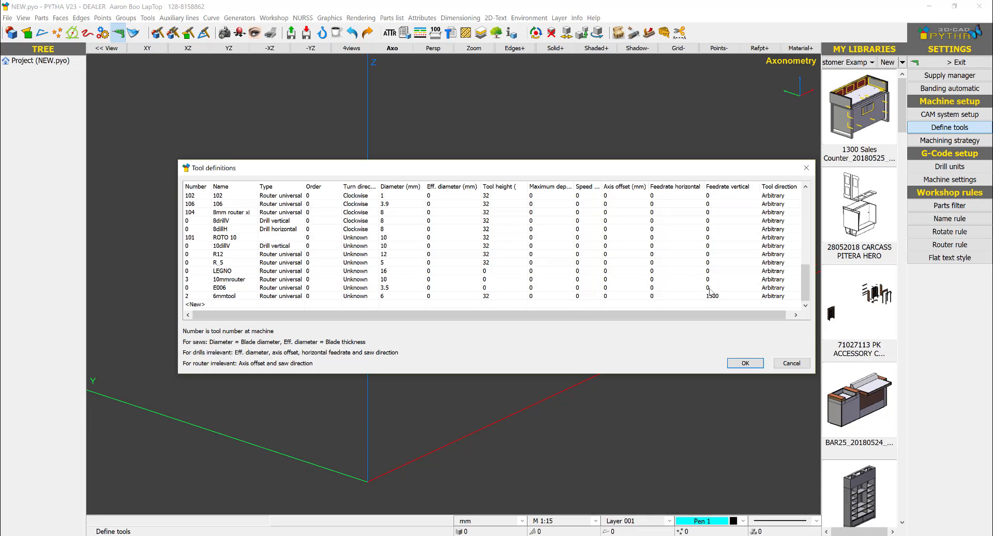
pyautogui.hotkey('shift', 'Tab')
pyautogui.write('5000')
# Add tool number 3 named 10mmtool with the type Router universal
pyautogui.click(195, 304)
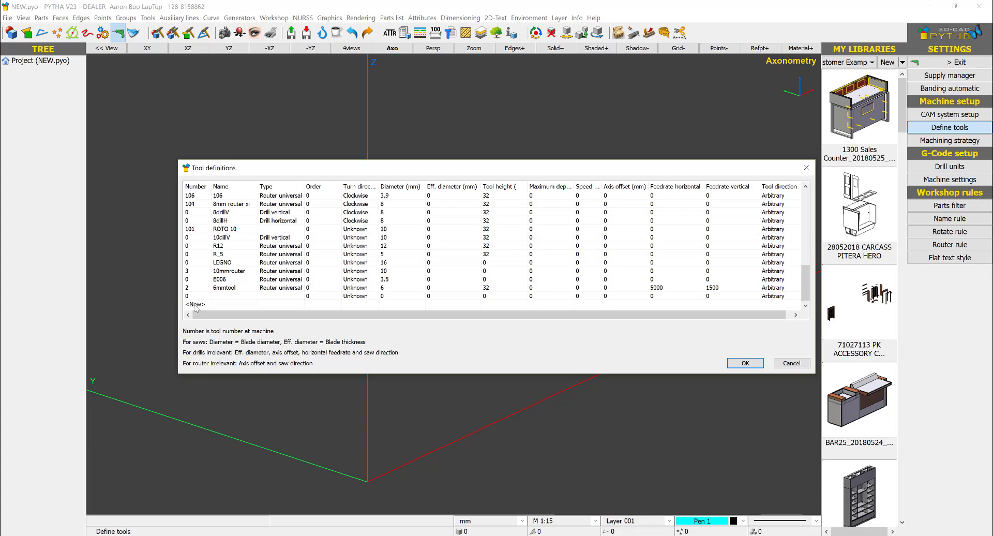
pyautogui.write('3')
pyautogui.hotkey('alt', 'Tab')
pyautogui.hotkey('alt', 'Tab')
pyautogui.click(236, 296)
pyautogui.write('10mmtool')
pyautogui.click(262, 299)
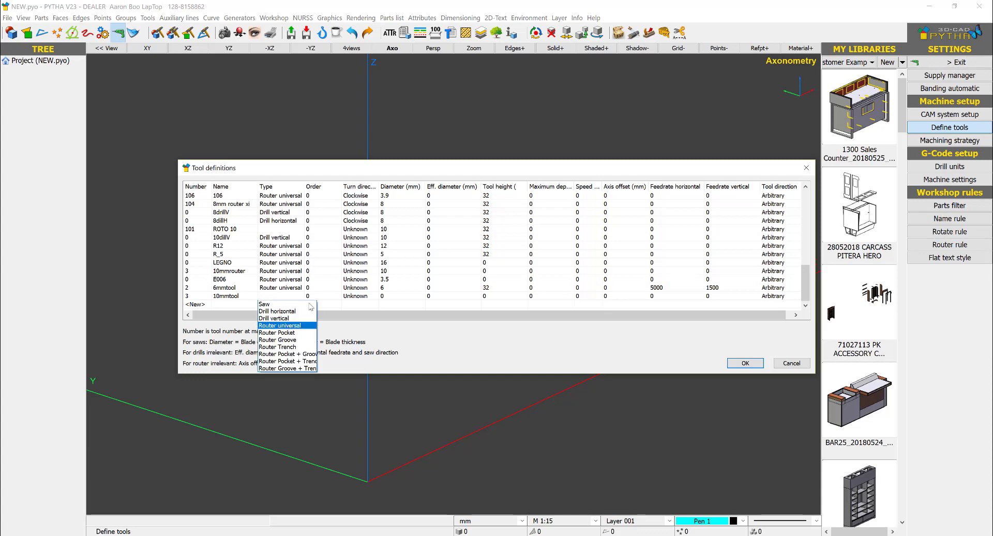
pyautogui.click(288, 326)
# Give 10mmtool a 10 mm diameter, tool height 40, horizontal feedrate 5000 and vertical feedrate 1500
pyautogui.click(386, 296)
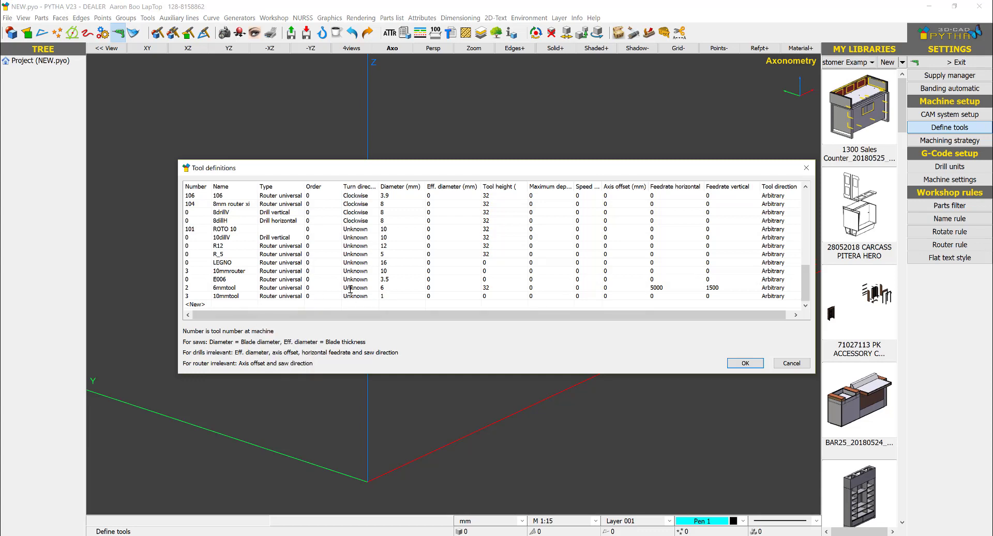
pyautogui.write('10')
pyautogui.click(495, 295)
pyautogui.click(668, 295)
pyautogui.write('5000')
pyautogui.write('0')
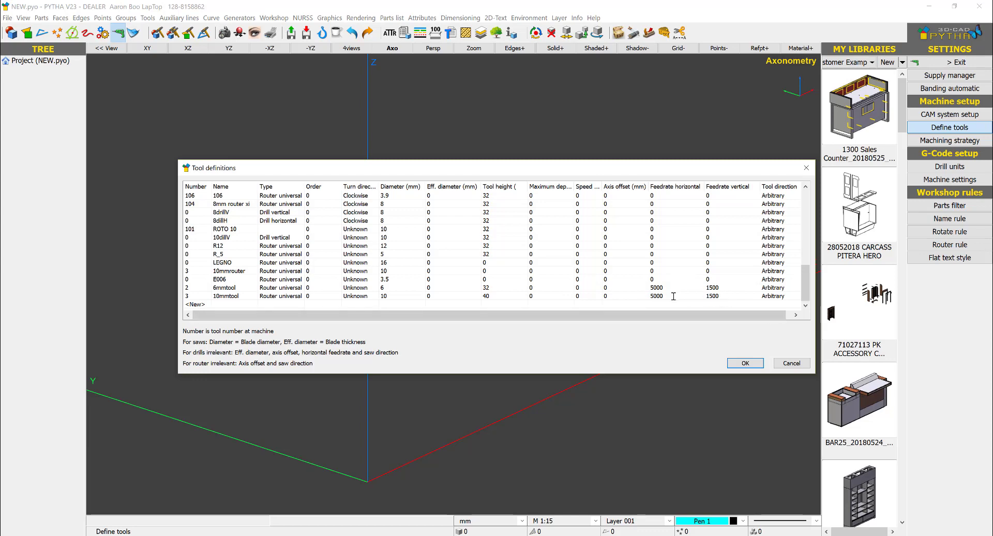
# Set the speed of both 6mmtool and 10mmtool to 30000 and save the tool definitions
pyautogui.click(588, 288)
pyautogui.write('30000')
pyautogui.click(588, 296)
pyautogui.write('30')
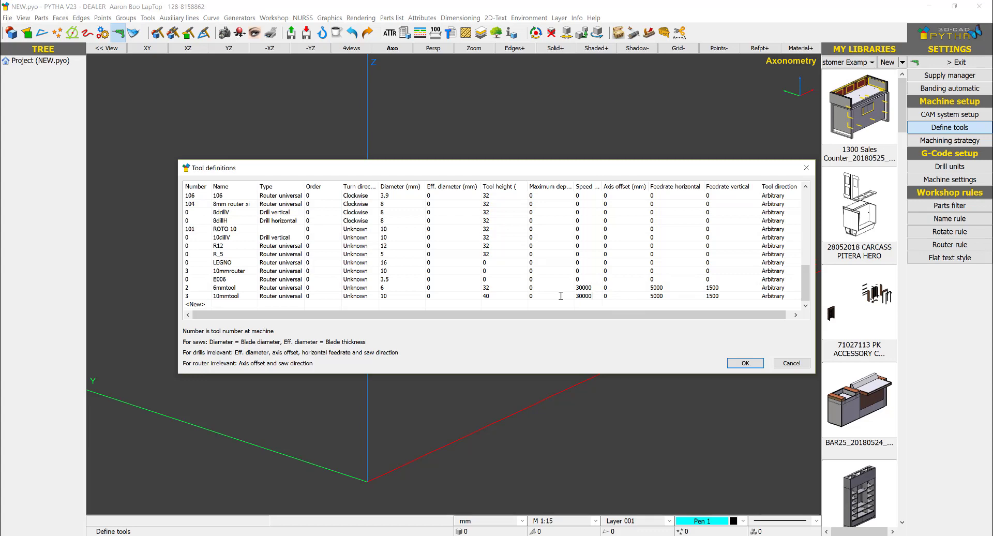
pyautogui.click(747, 364)
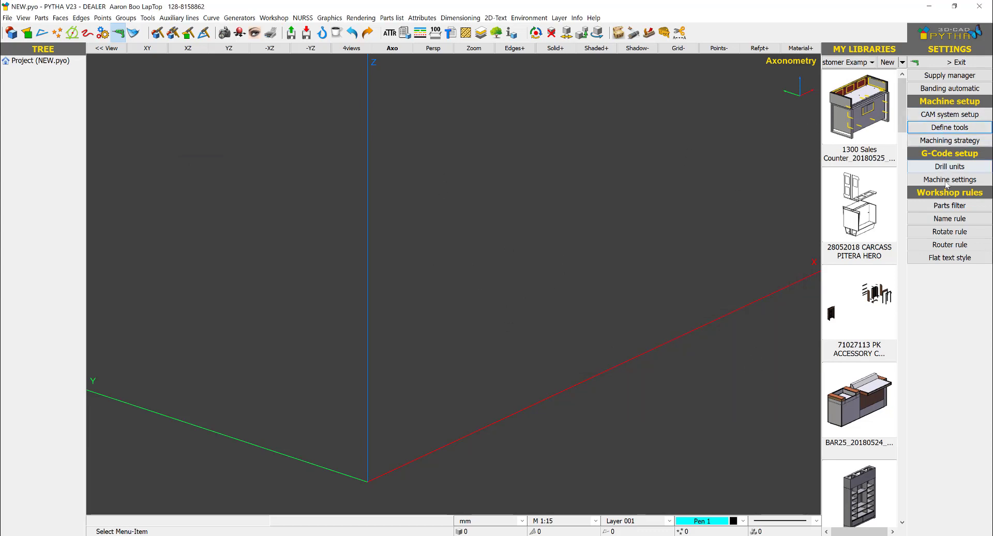
# Delete the existing KDT CNC machine from the G-Code machine settings
pyautogui.click(947, 180)
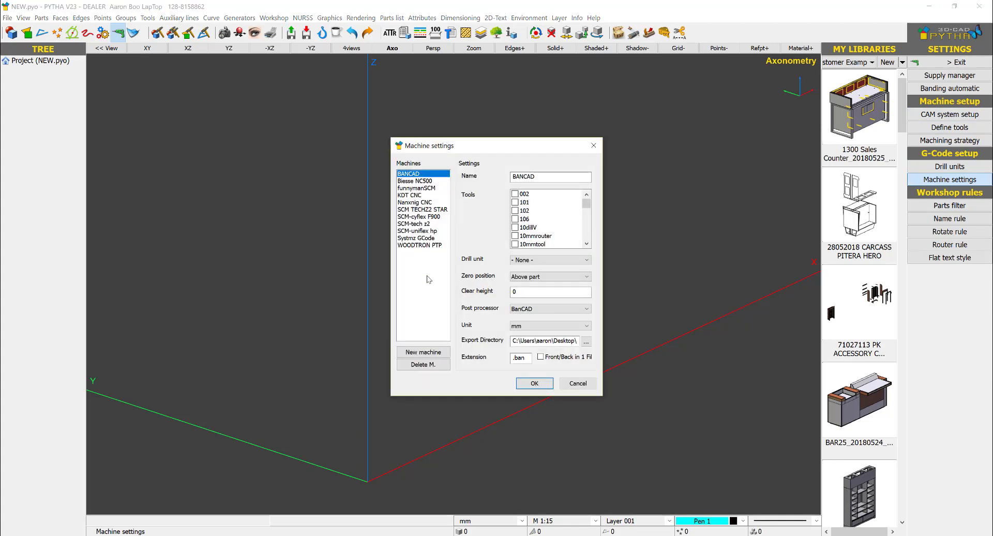
pyautogui.click(415, 196)
pyautogui.click(423, 364)
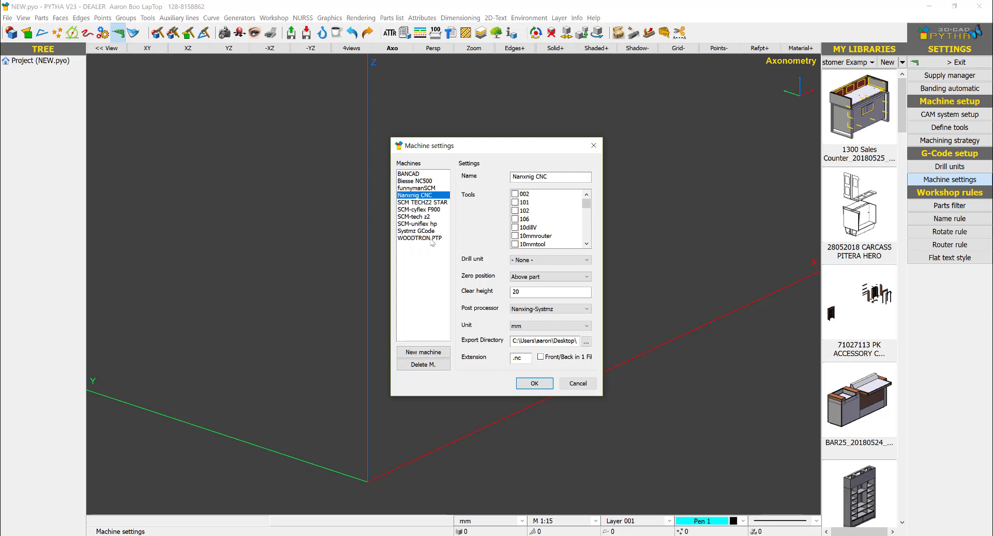
# Add a new machine to the machine settings and name it KDT CNC
pyautogui.click(432, 239)
pyautogui.click(433, 353)
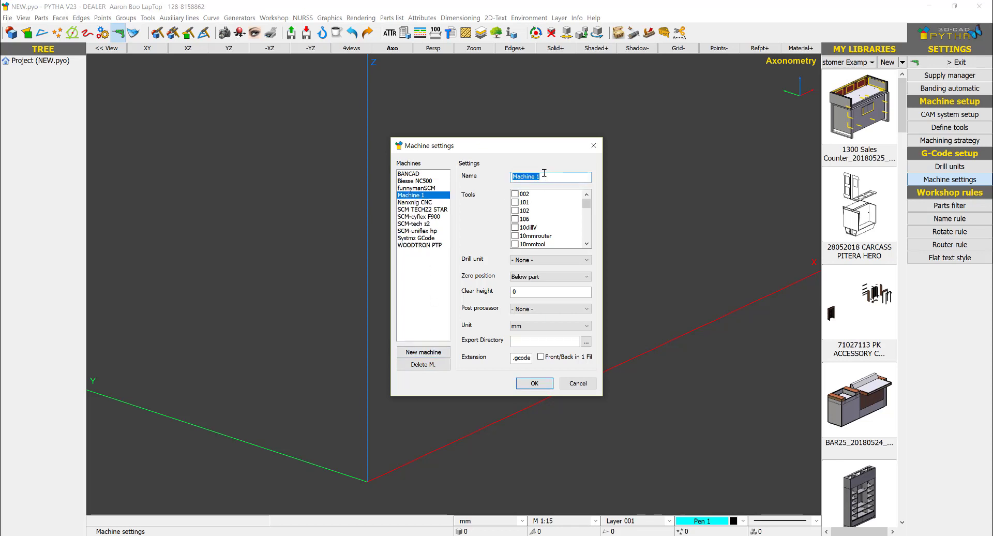
pyautogui.write('KDT CNC')
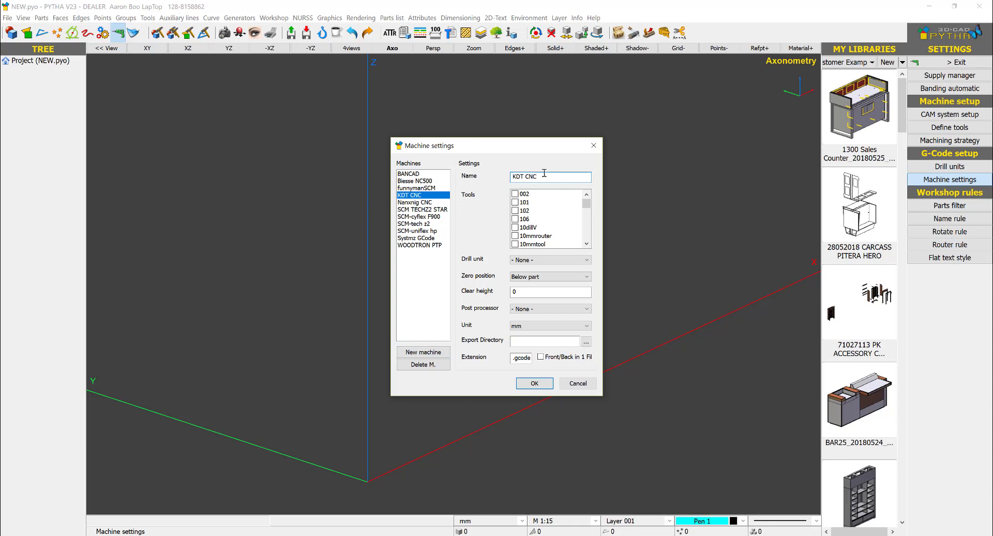
# Assign 10mmtool and 6mmtool to the KDT CNC machine and set its clear height to 30
pyautogui.moveTo(591, 203)
pyautogui.mouseDown()
pyautogui.moveTo(592, 236)
pyautogui.moveTo(589, 215)
pyautogui.mouseUp()
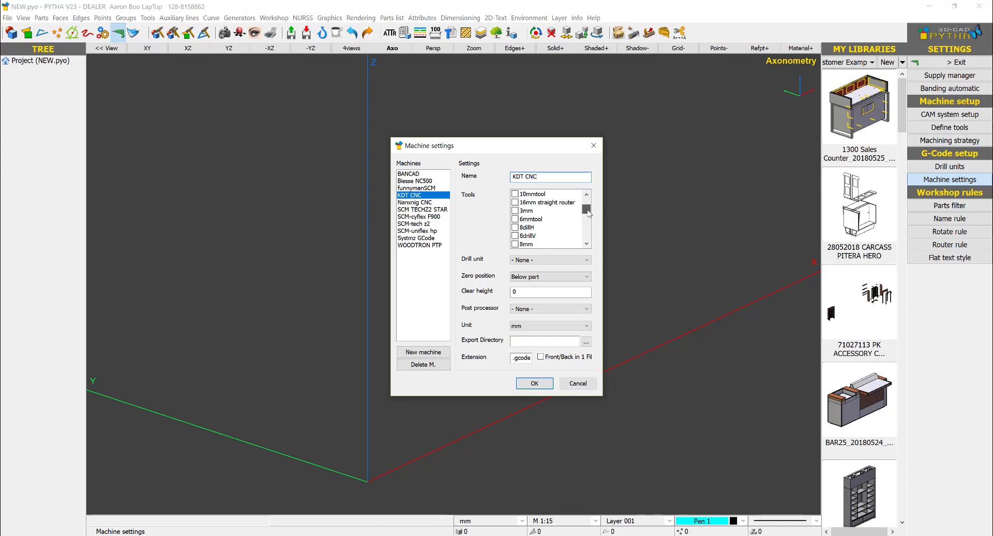
pyautogui.click(515, 219)
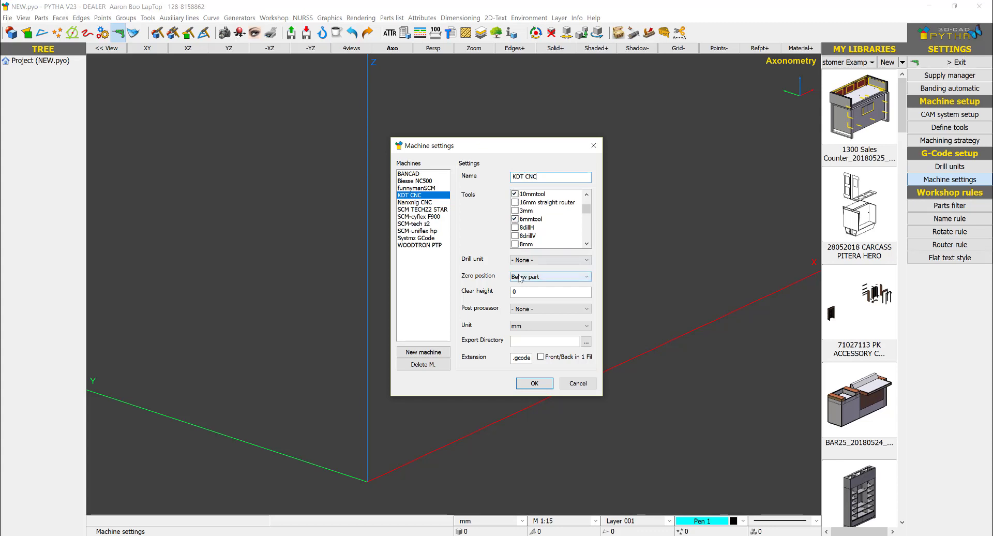
pyautogui.doubleClick(527, 291)
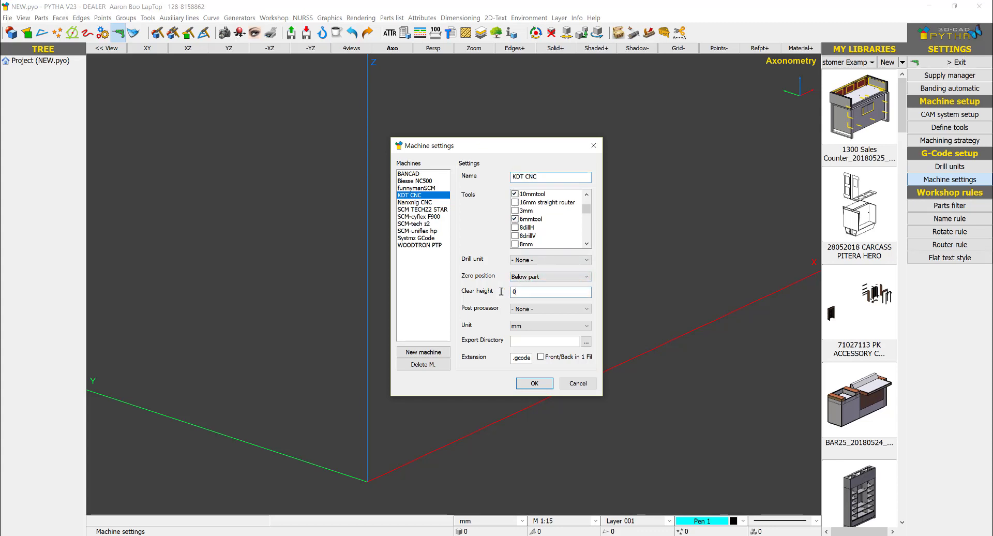
pyautogui.write('3')
# Choose the KDT CNC postprocessor for the machine and set its export directory to the Desktop folder
pyautogui.click(533, 313)
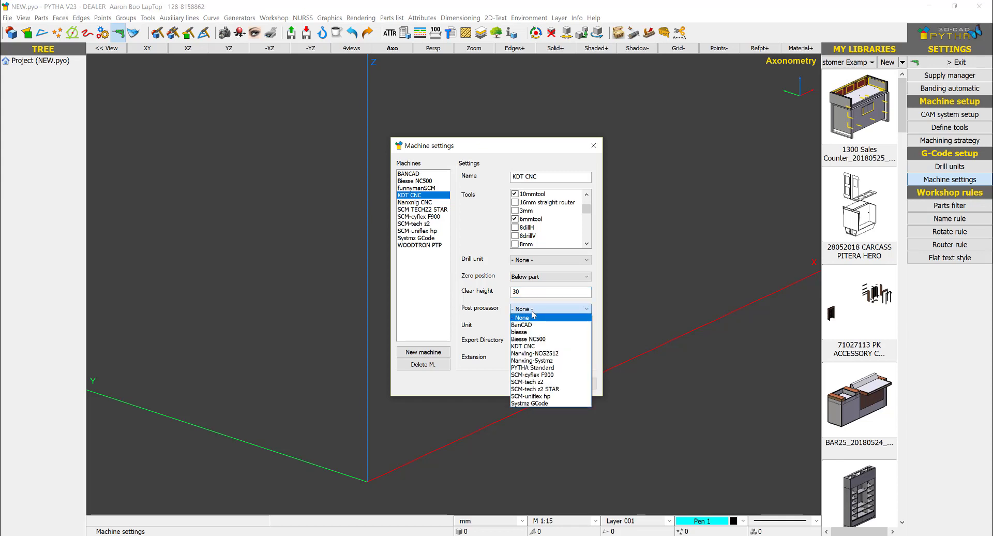
pyautogui.click(534, 346)
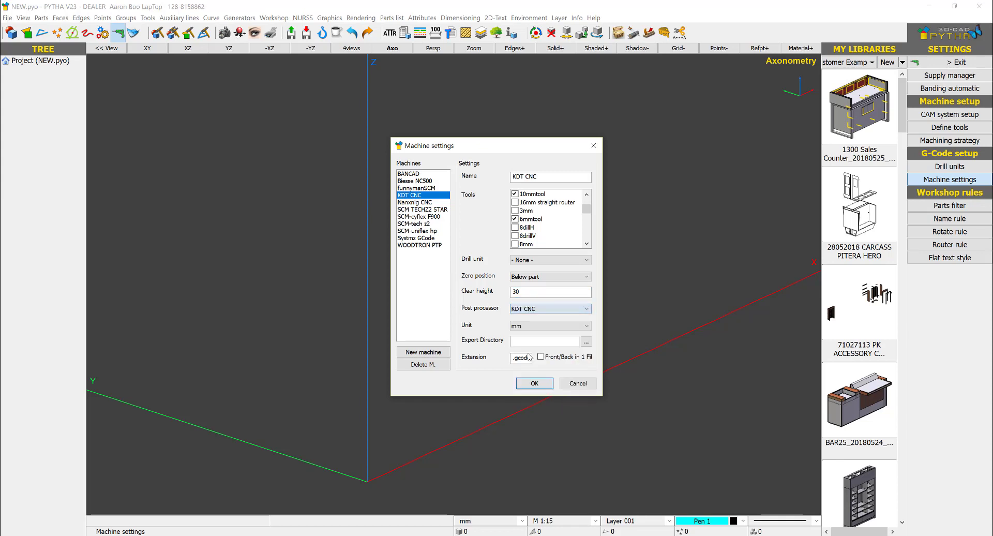
pyautogui.click(586, 344)
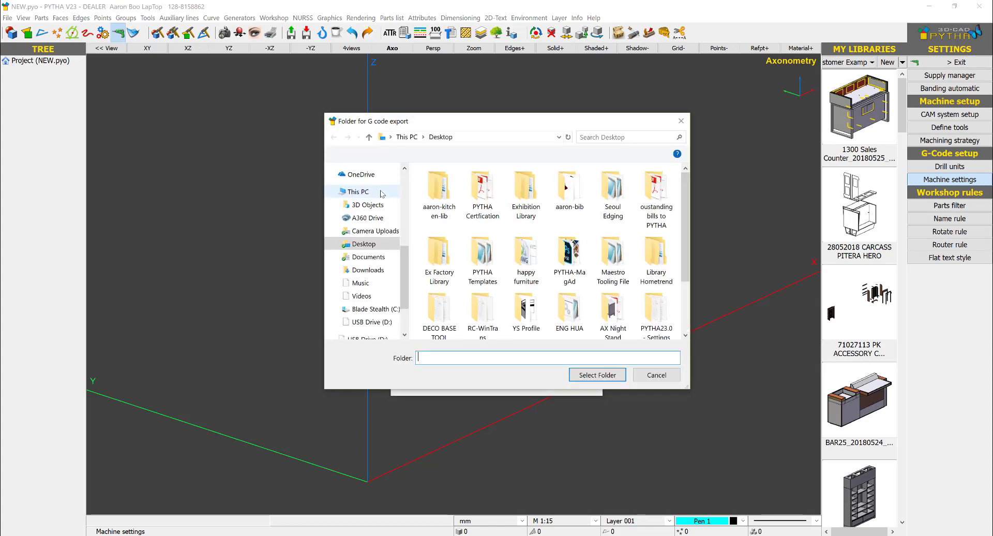
pyautogui.click(374, 245)
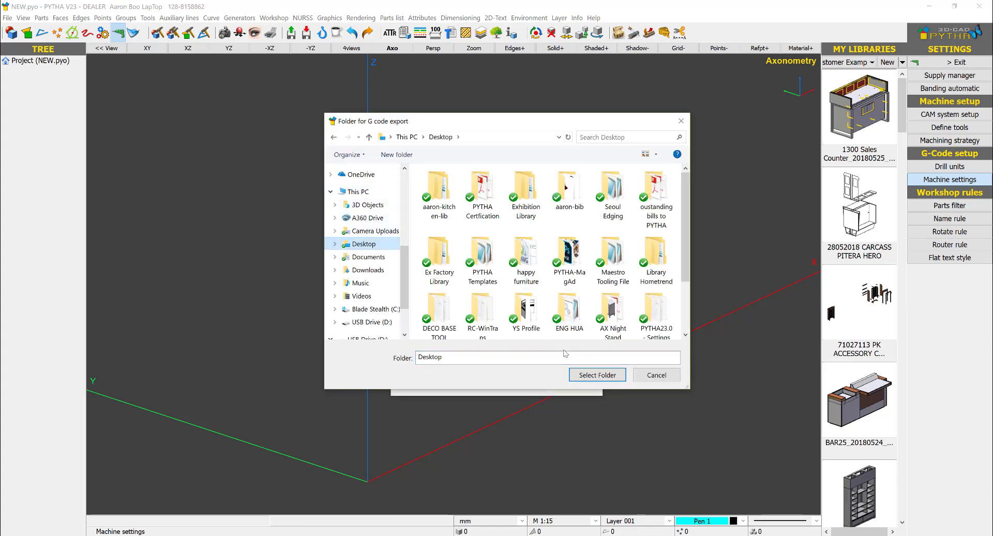
pyautogui.click(598, 375)
pyautogui.press('Tab')
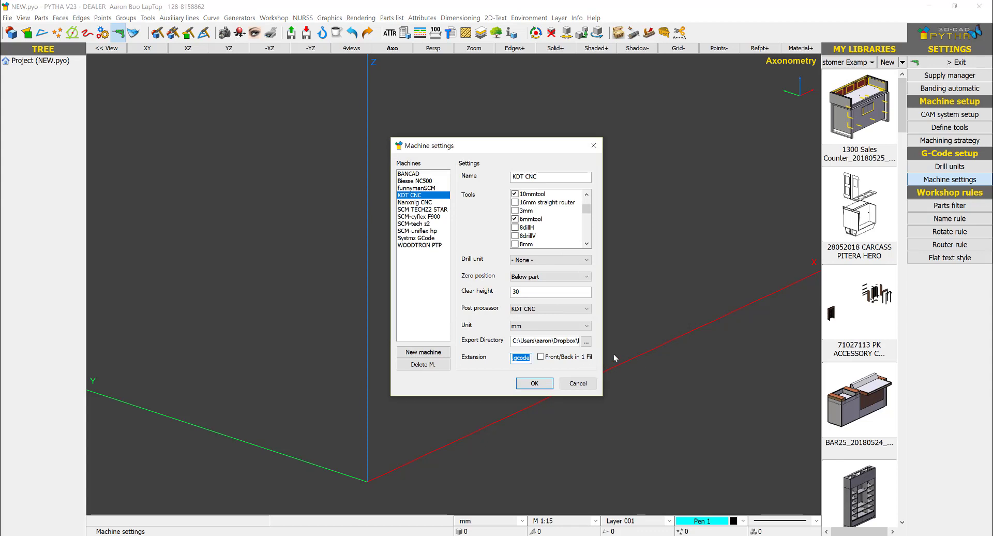
# Set the machine's file extension to .nc, save the machine settings and return to the Workshop functions
pyautogui.write('.nc')
pyautogui.click(534, 382)
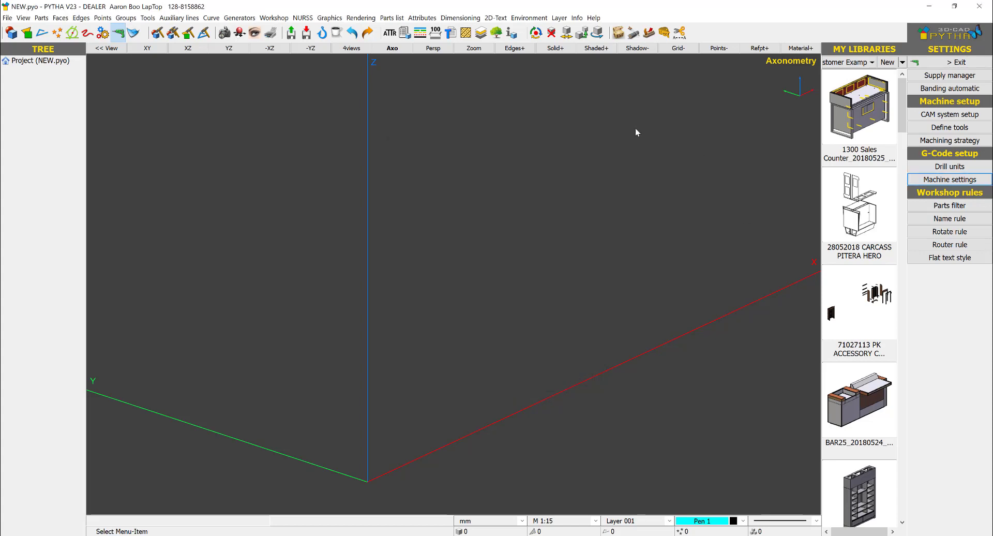
pyautogui.click(956, 62)
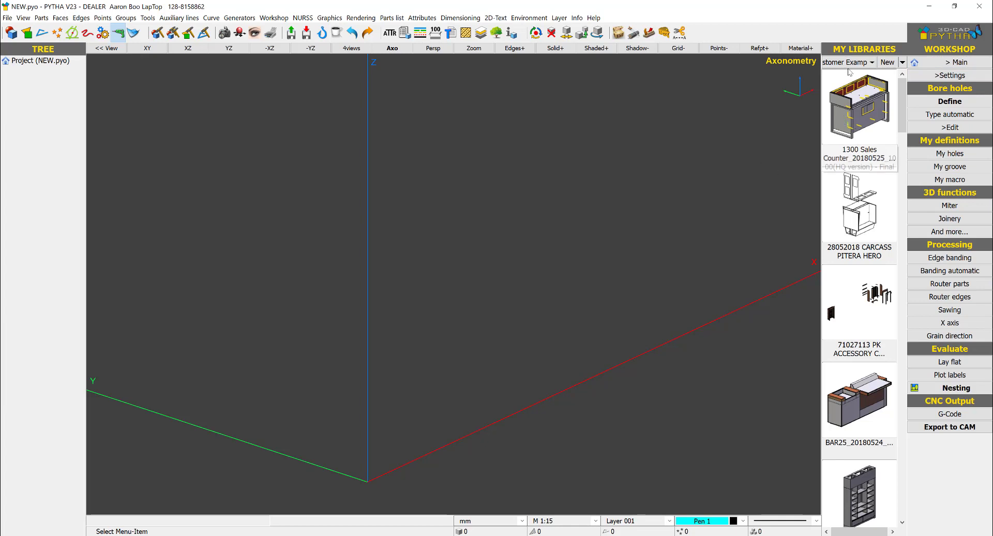
# Open the carcass model from the Desktop library
pyautogui.click(850, 62)
pyautogui.click(864, 124)
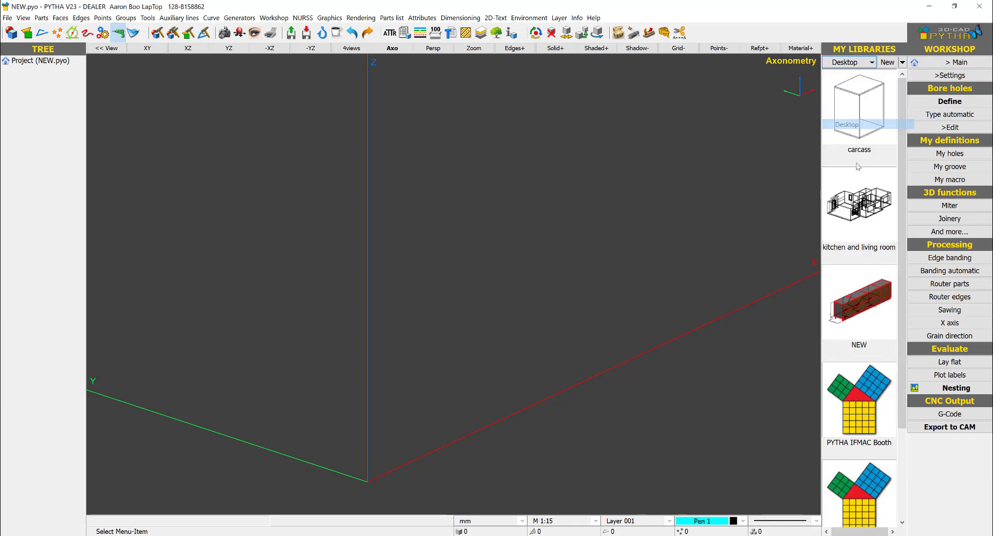
pyautogui.doubleClick(865, 124)
# Draw a rectangular block within the middle area of the carcass's top panel
pyautogui.scroll(-3, 455, 291)
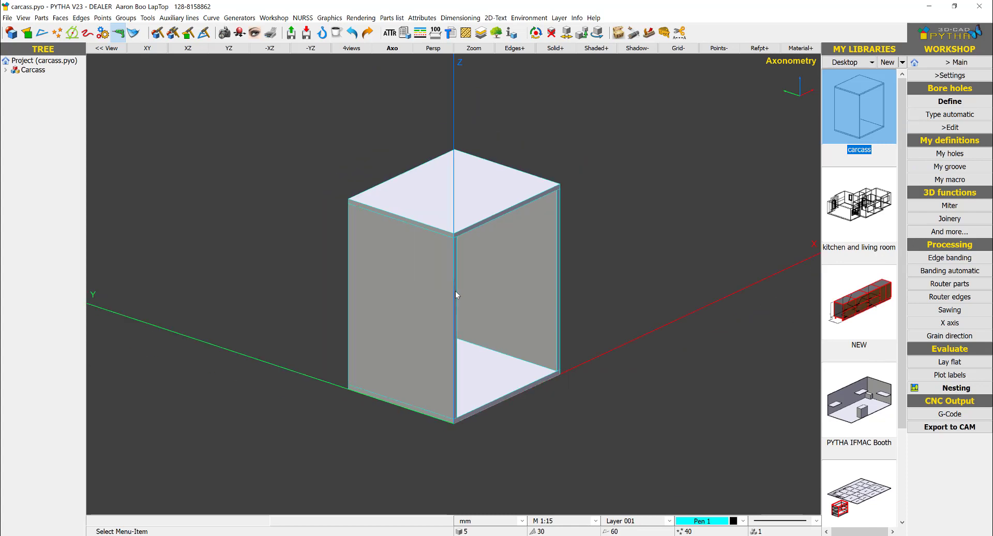
pyautogui.moveTo(455, 291); pyautogui.dragTo(430, 215, button='middle')
pyautogui.scroll(2, 432, 219)
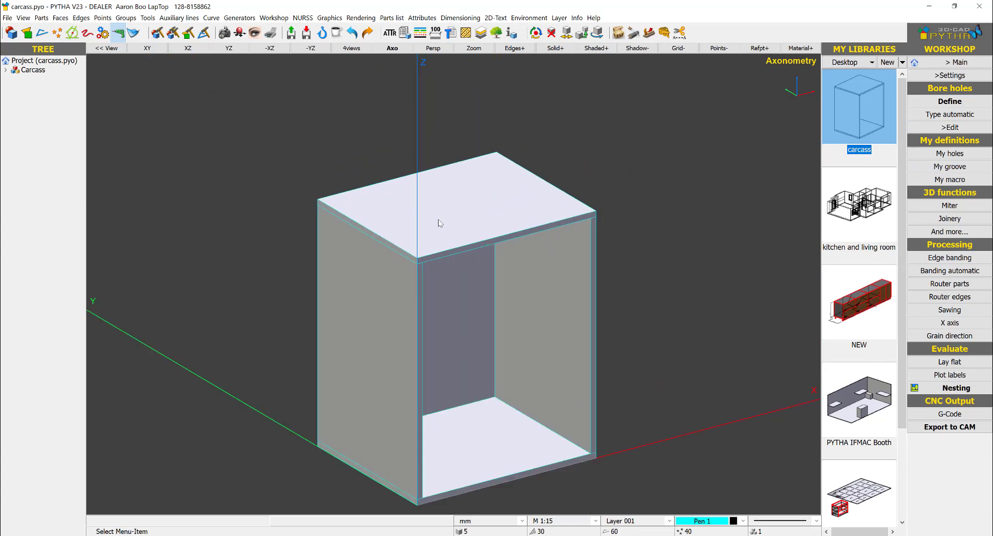
pyautogui.press('b')
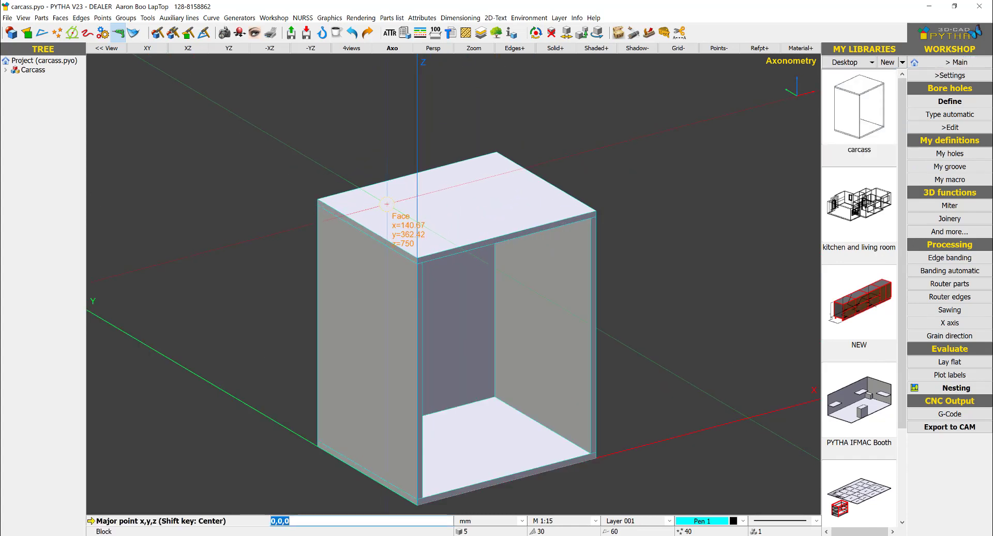
pyautogui.click(385, 207)
pyautogui.click(520, 206)
# Subtract the block from the carcass's top panel with Difference to cut a rectangular opening
pyautogui.rightClick(613, 154)
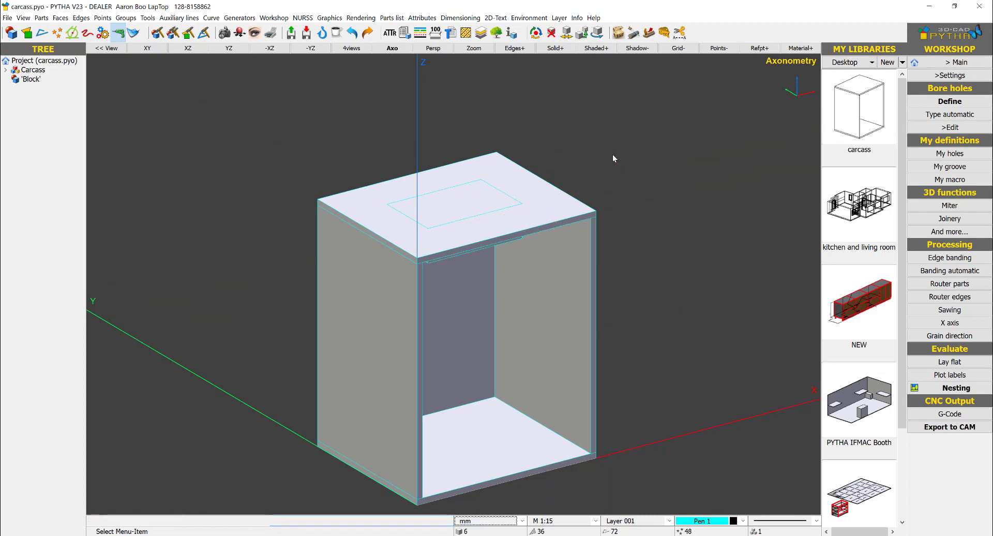
pyautogui.click(666, 289)
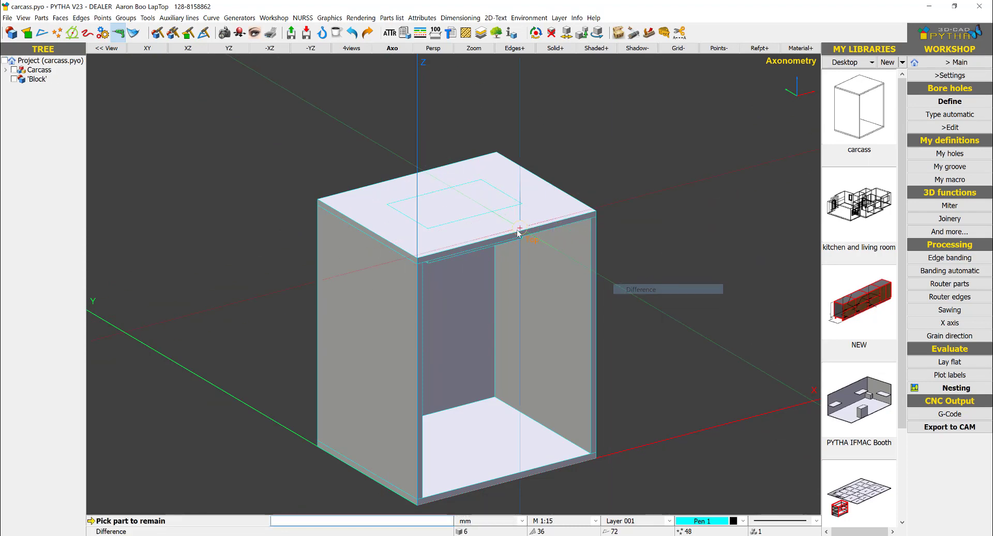
pyautogui.click(530, 228)
pyautogui.rightClick(507, 212)
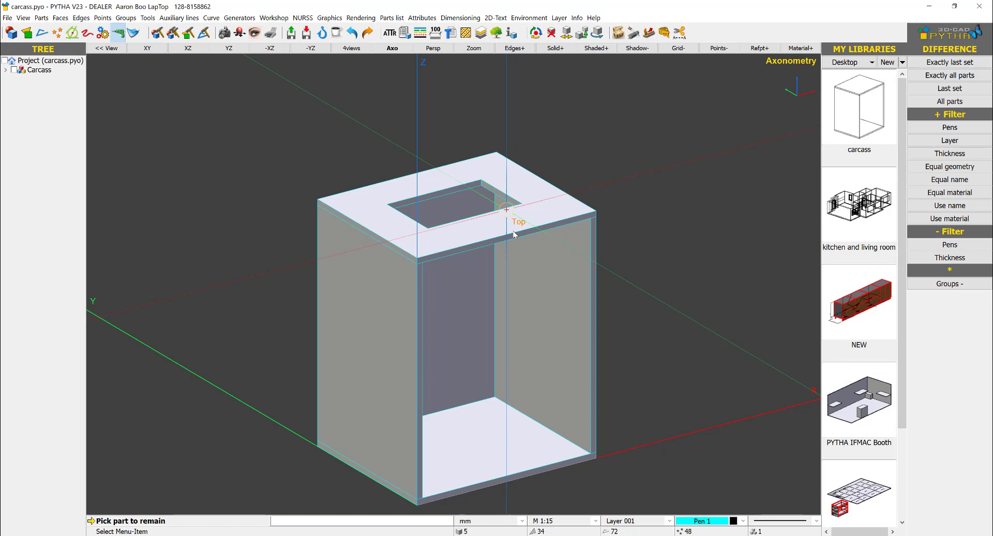
pyautogui.rightClick(517, 247)
# Start a router path on all parts, with depth tied to thickness plus a delta of 1, using 10mmtool
pyautogui.scroll(-3, 583, 235)
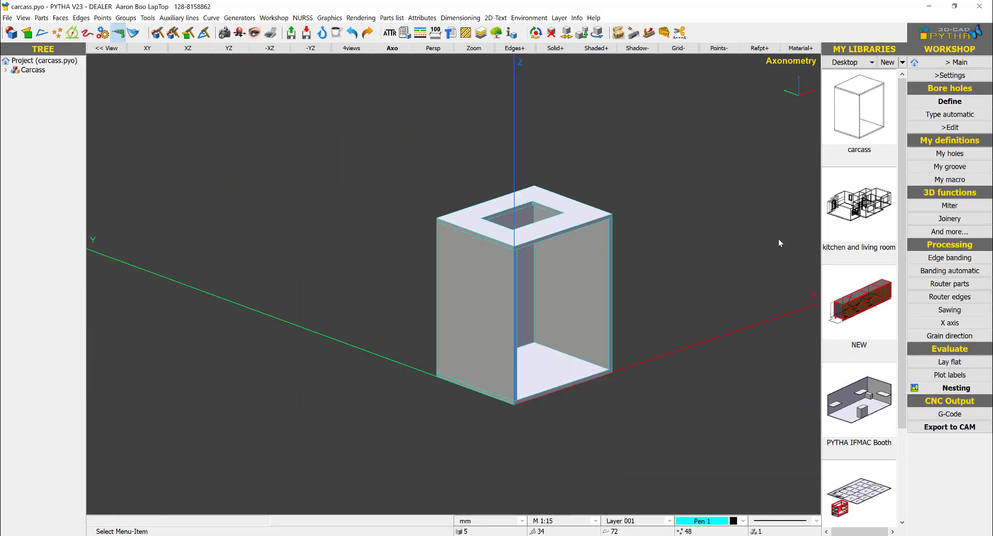
pyautogui.click(949, 283)
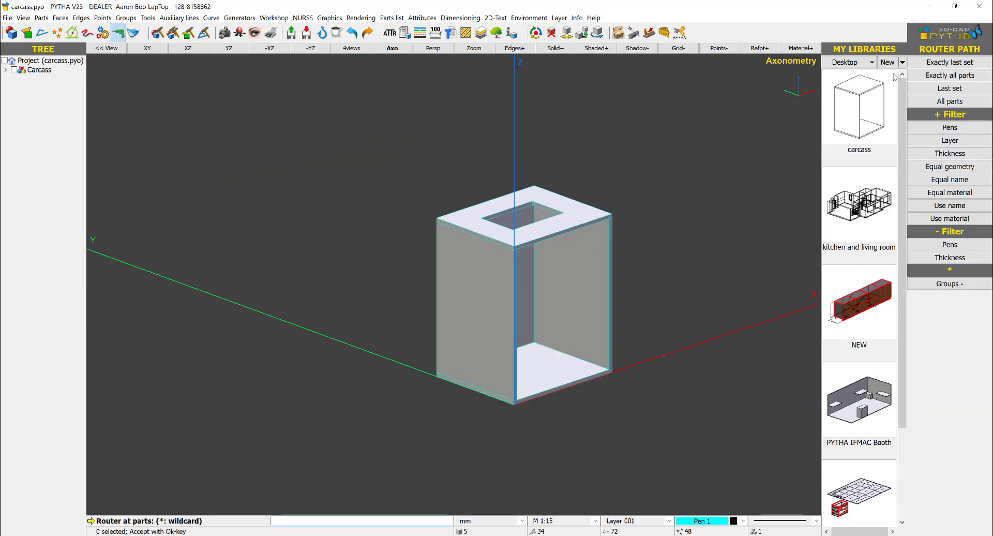
pyautogui.click(950, 101)
pyautogui.rightClick(616, 160)
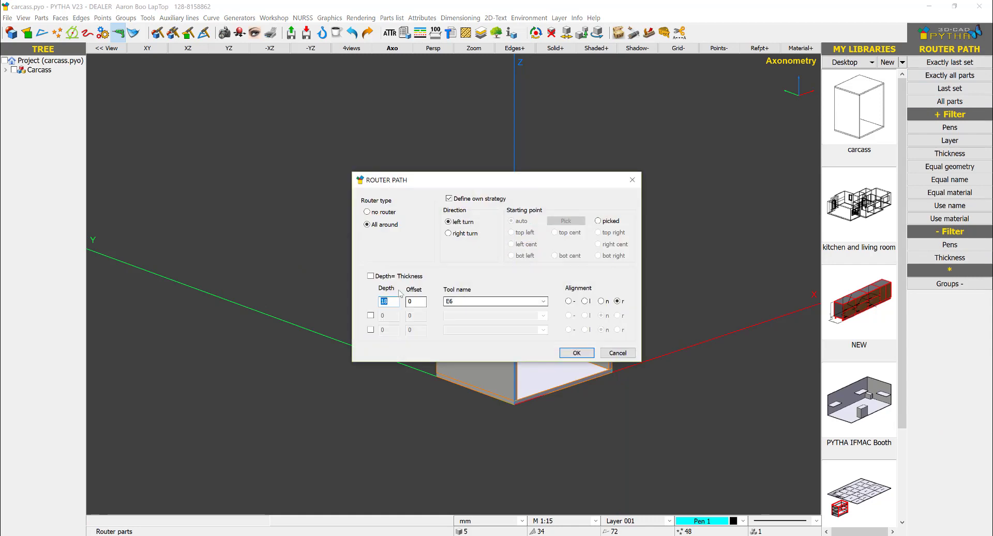
pyautogui.click(370, 276)
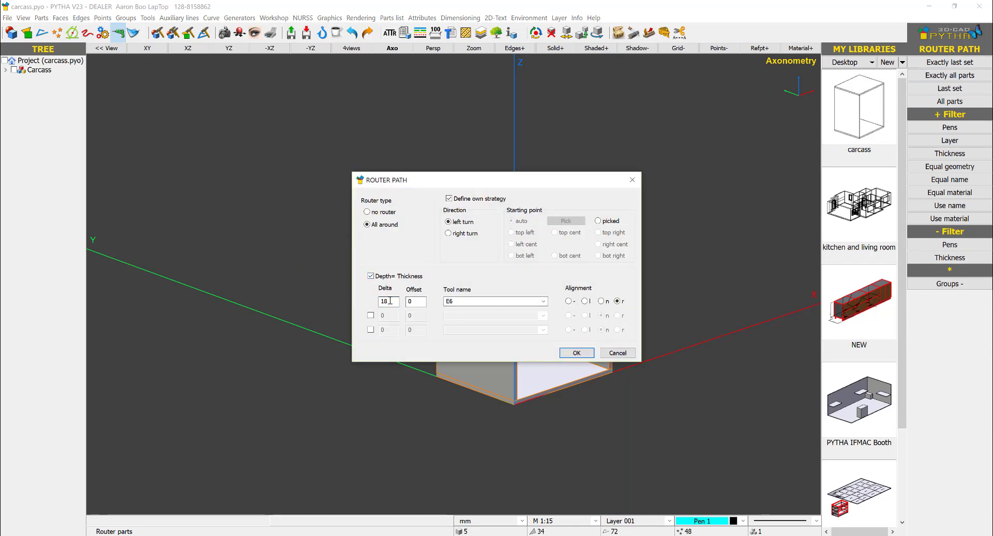
pyautogui.write('1')
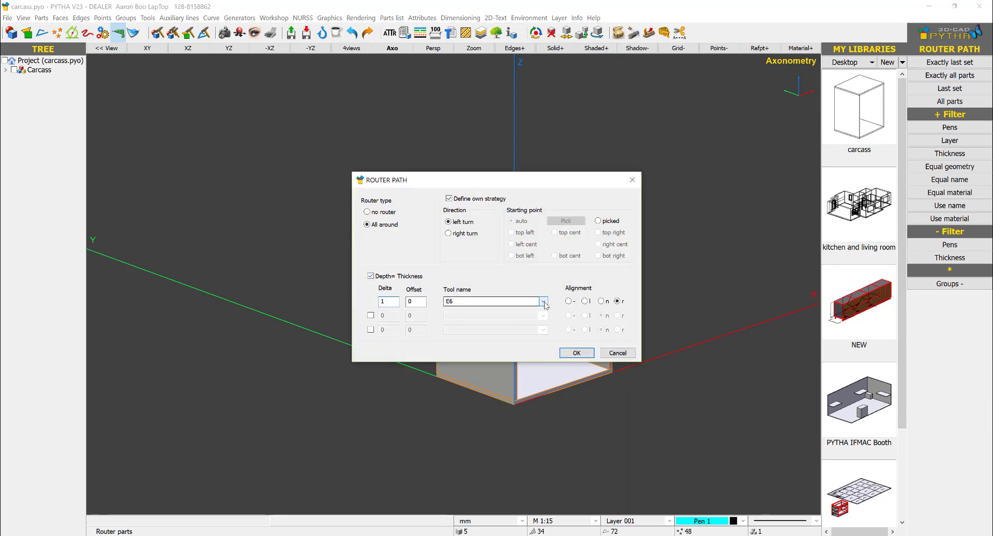
pyautogui.click(543, 301)
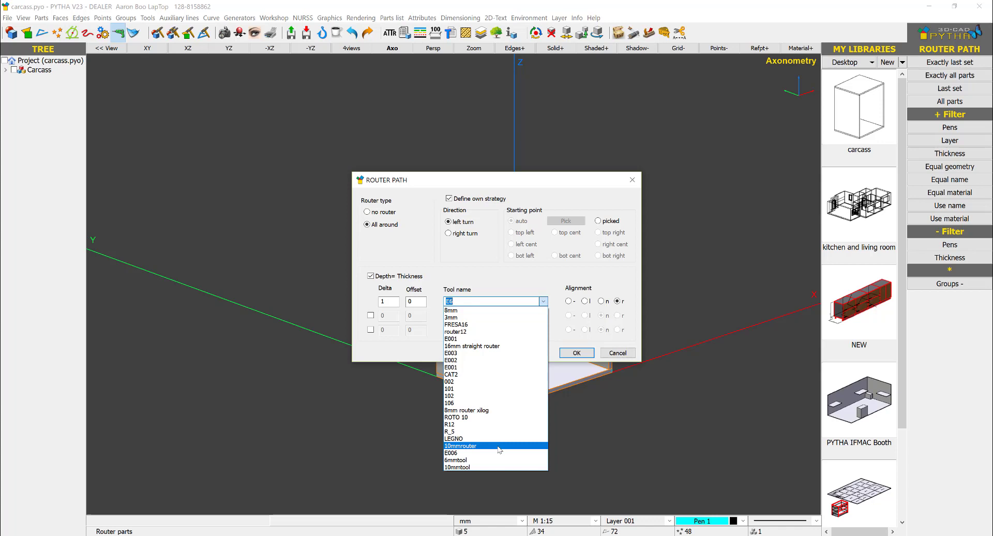
pyautogui.click(491, 466)
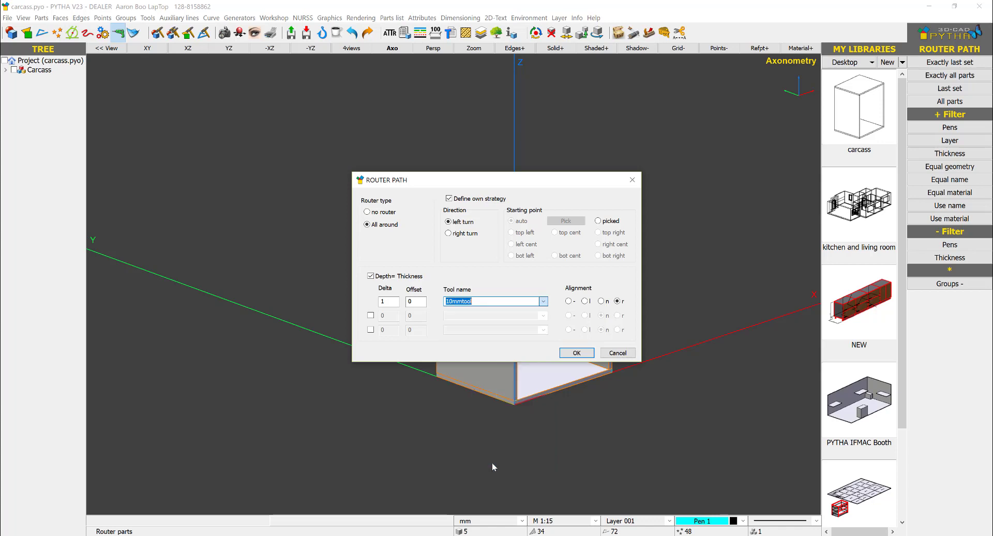
# Turn off the thickness-based depth and define two router passes with depths of 10 and 19
pyautogui.click(370, 276)
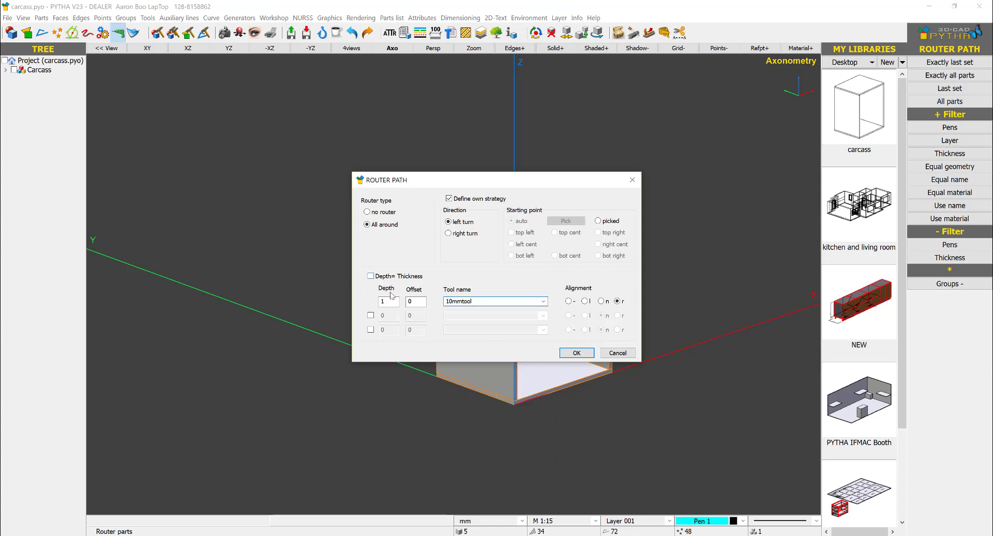
pyautogui.click(370, 315)
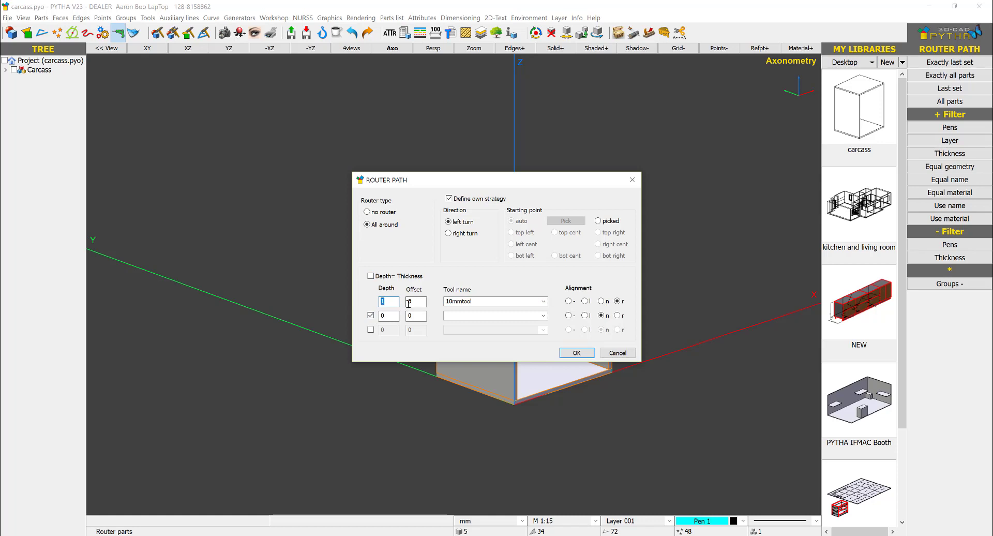
pyautogui.write('0')
pyautogui.click(377, 314)
pyautogui.write('19')
# Give the second router pass 10mmtool and alignment r, and apply the router paths to the parts
pyautogui.click(543, 316)
pyautogui.click(498, 460)
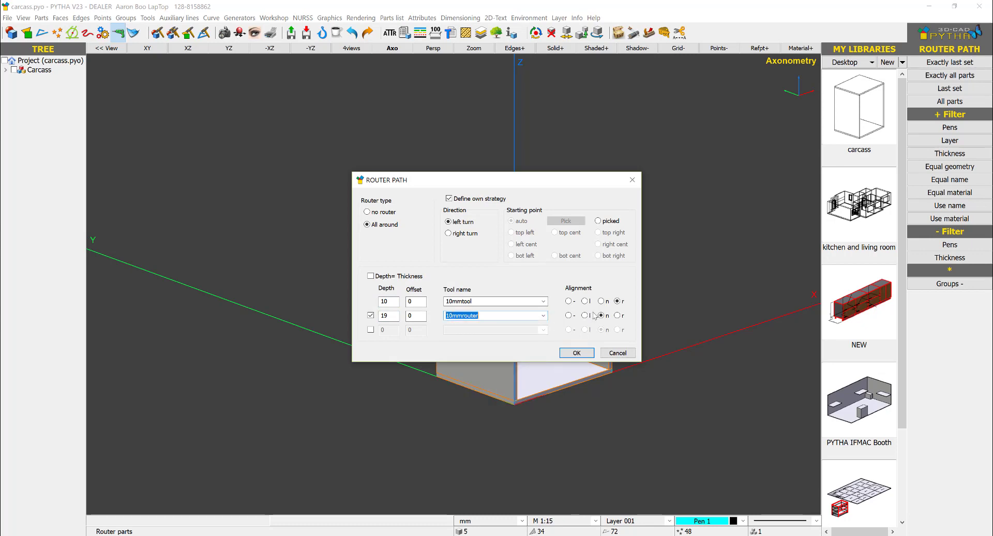
pyautogui.click(618, 315)
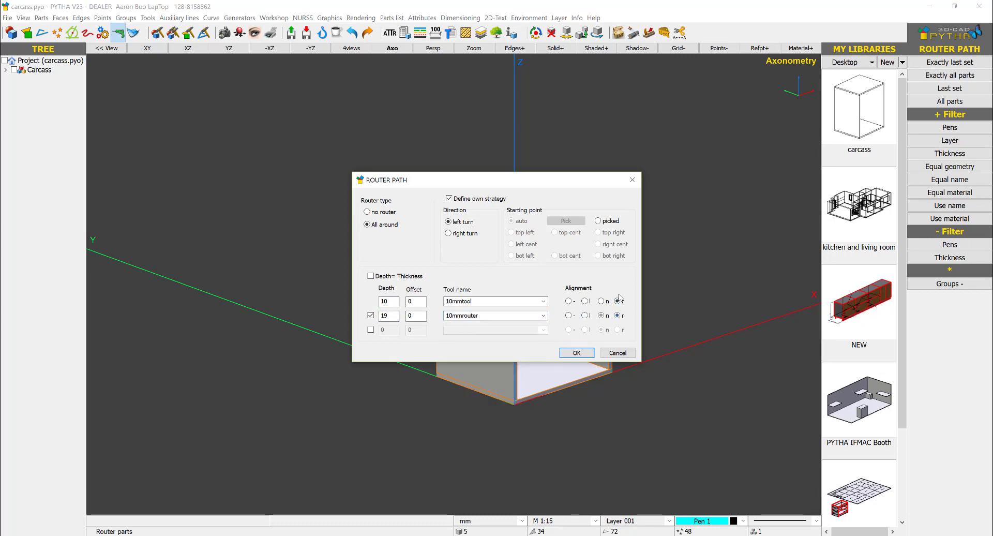
pyautogui.click(543, 316)
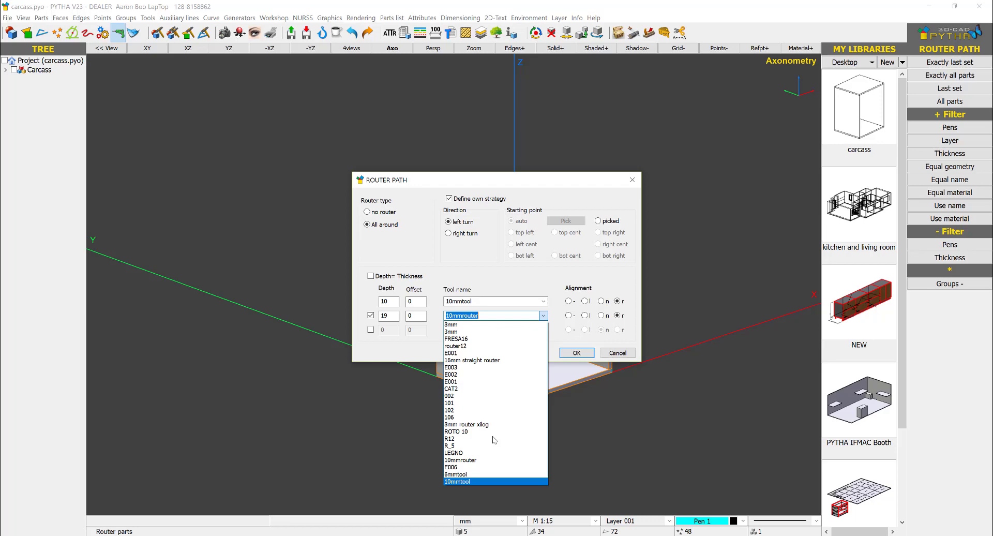
pyautogui.click(457, 481)
pyautogui.click(575, 353)
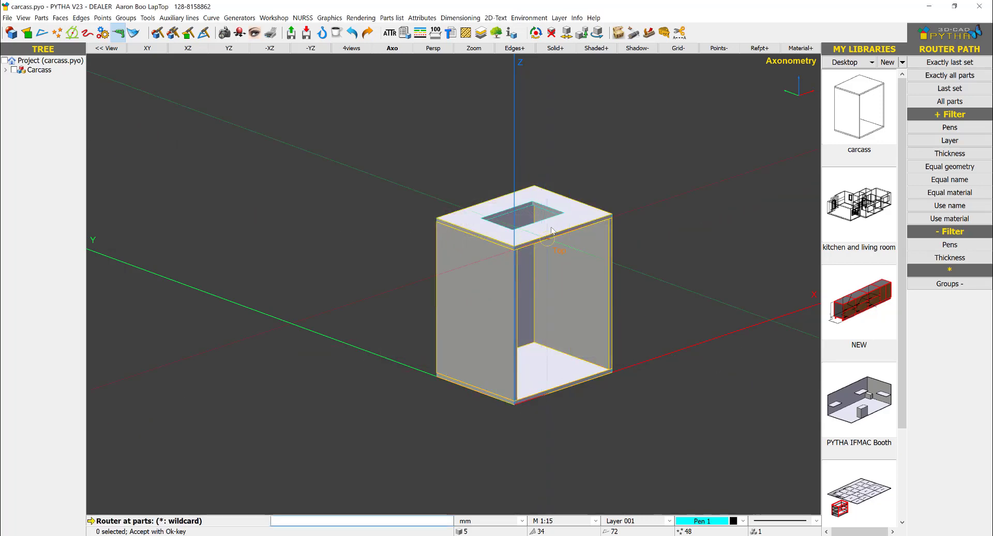
pyautogui.scroll(5, 554, 233)
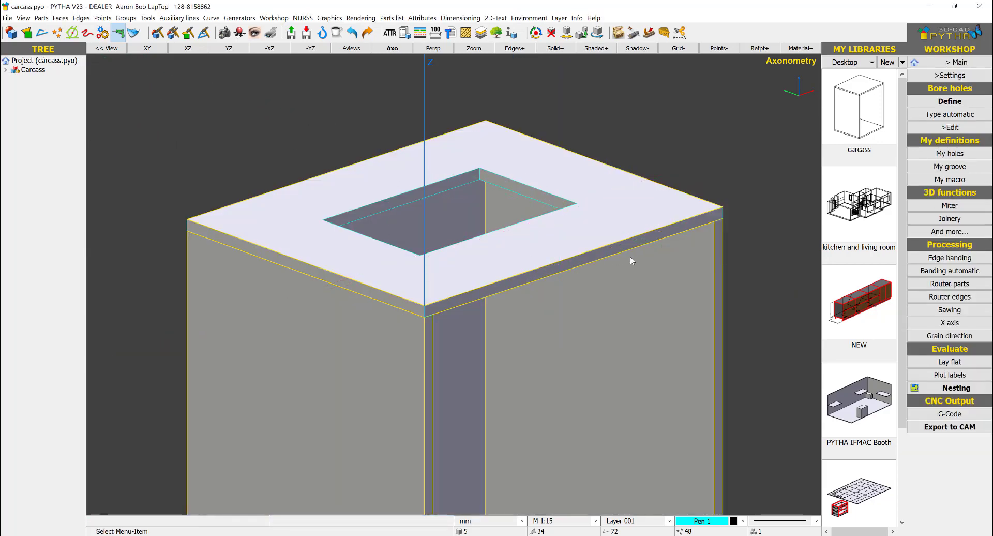
# Apply router paths to the top panel's opening edges with passes of 10 and 19, both using 10mmtool and alignment l
pyautogui.click(949, 296)
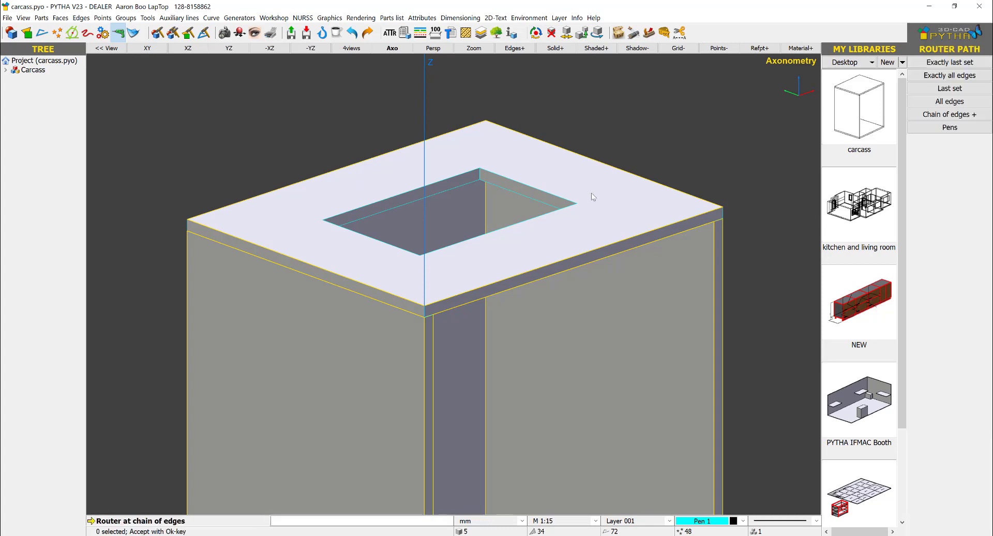
pyautogui.click(575, 204)
pyautogui.press('Return')
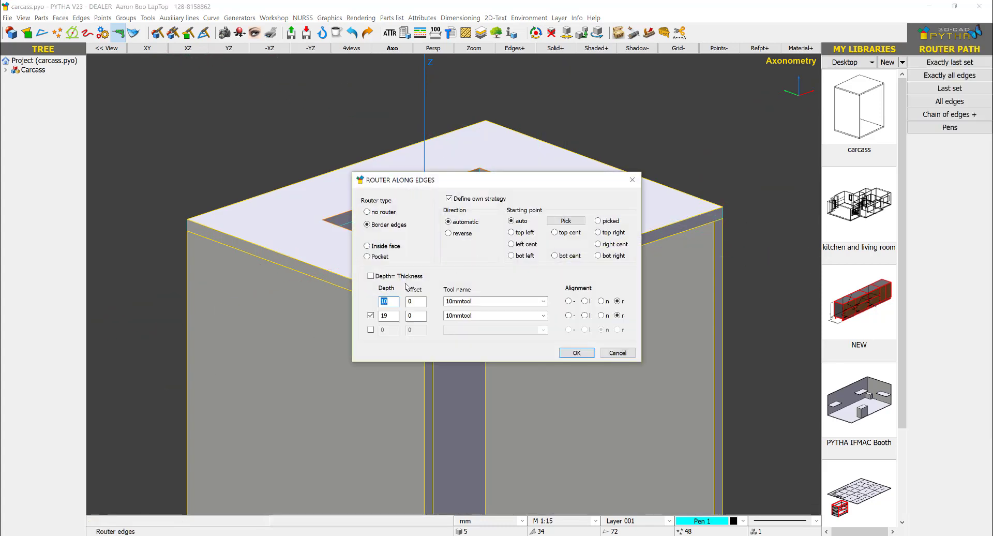
pyautogui.click(584, 301)
pyautogui.click(585, 315)
pyautogui.click(575, 352)
# Create a flat 2440 × 1220 mm stock sheet block on the ground beside the carcass
pyautogui.scroll(-5, 538, 292)
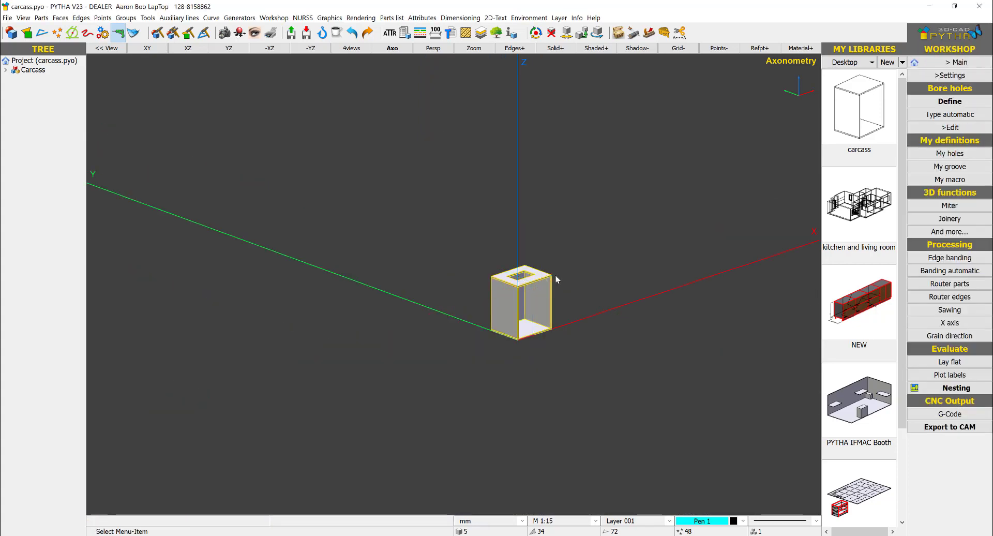
pyautogui.click(509, 302)
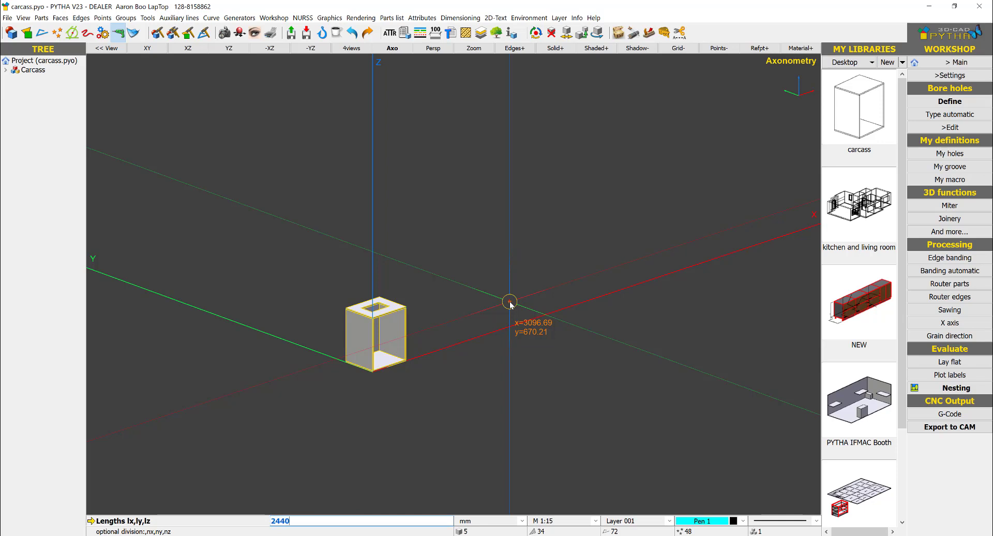
pyautogui.press('Return')
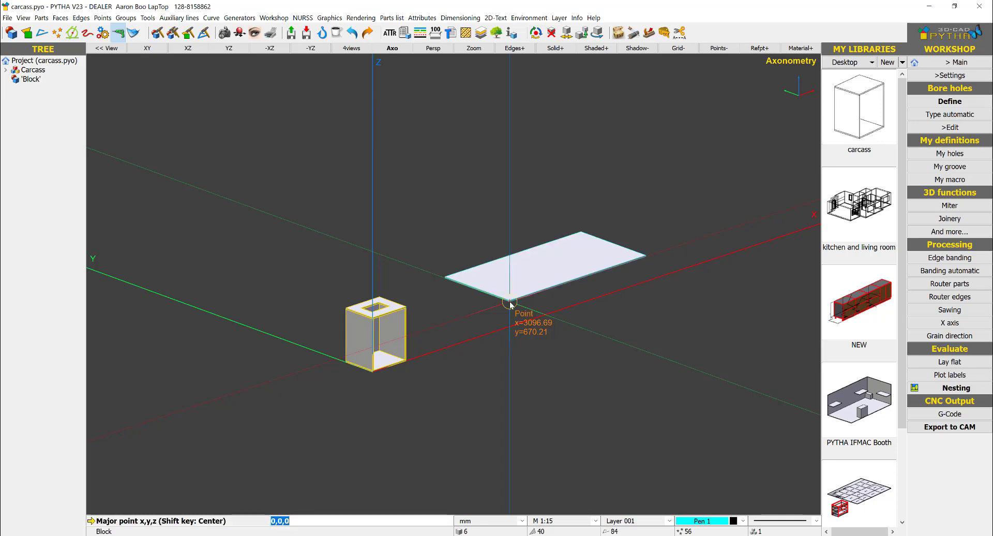
# Nest the carcass parts onto the stock sheet with Nesting (Polygons), a stock margin of 5 and a parts margin of 8
pyautogui.click(956, 388)
pyautogui.click(581, 262)
pyautogui.press('Return')
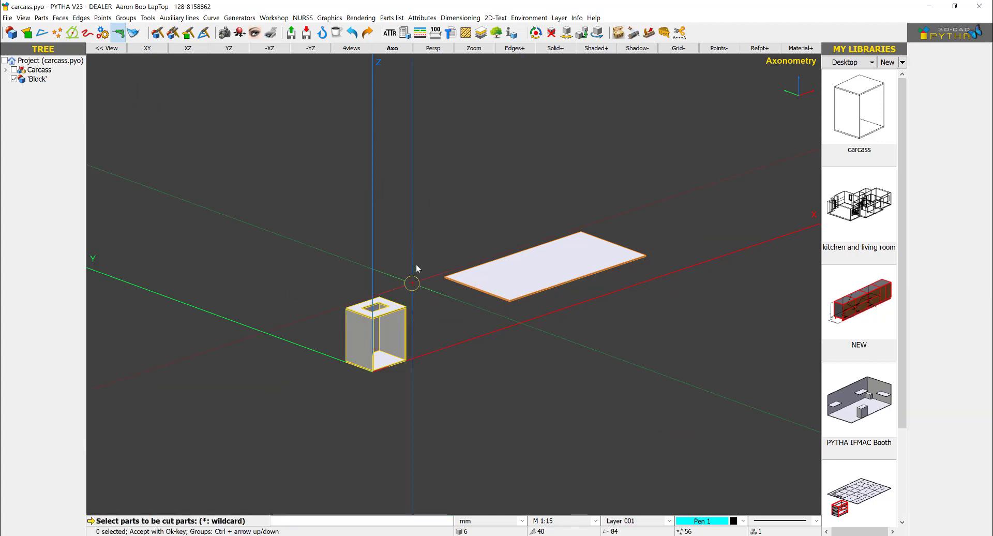
pyautogui.moveTo(416, 264); pyautogui.dragTo(276, 412)
pyautogui.press('Return')
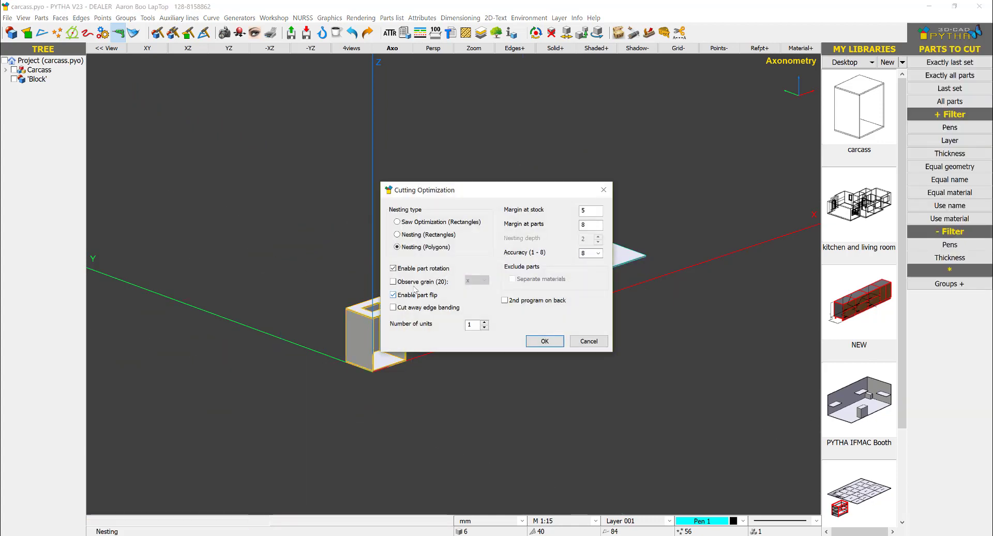
pyautogui.press('Tab')
pyautogui.press('Tab')
pyautogui.click(545, 342)
pyautogui.click(51, 72)
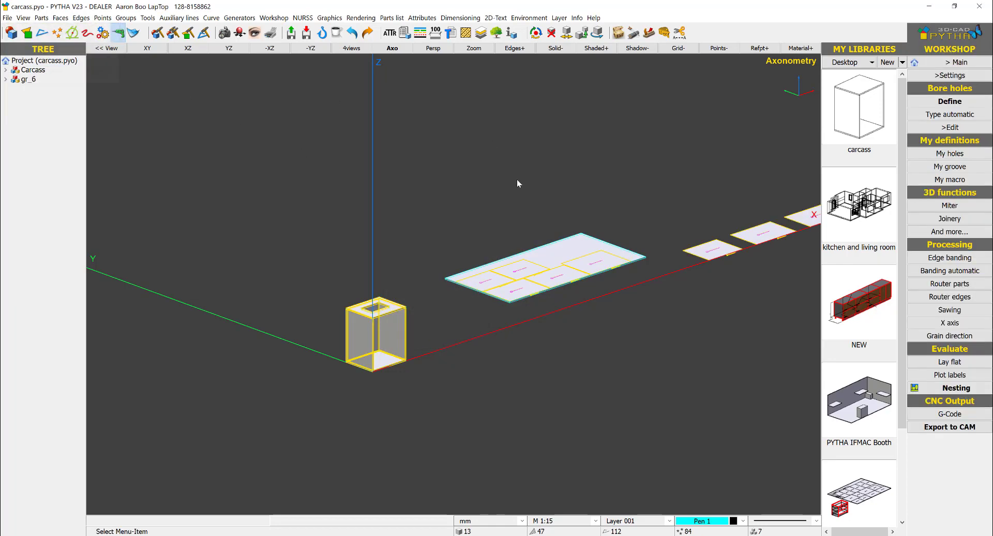
# Display the nested sheet and carcass as wireframe to inspect the part layout and router paths
pyautogui.scroll(5, 546, 260)
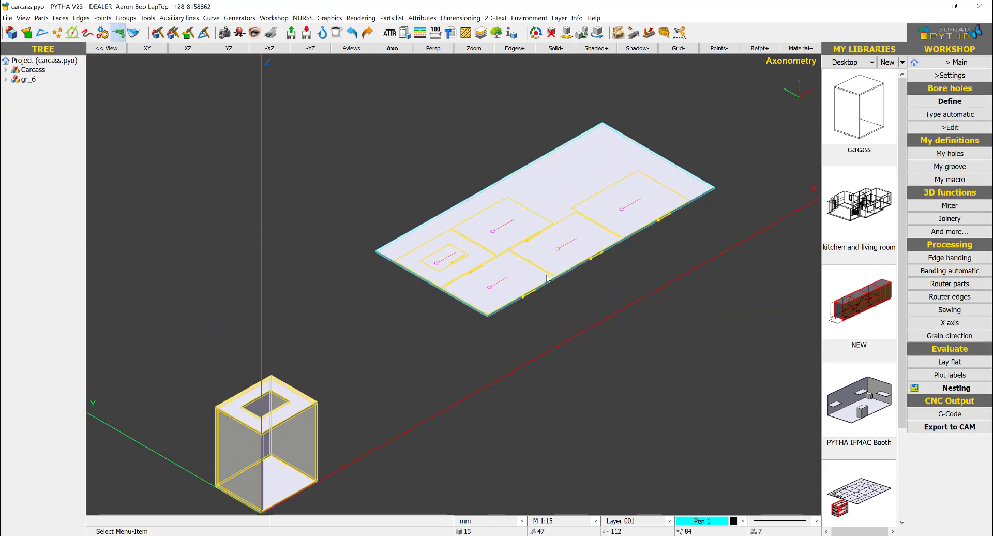
pyautogui.click(555, 49)
pyautogui.click(595, 49)
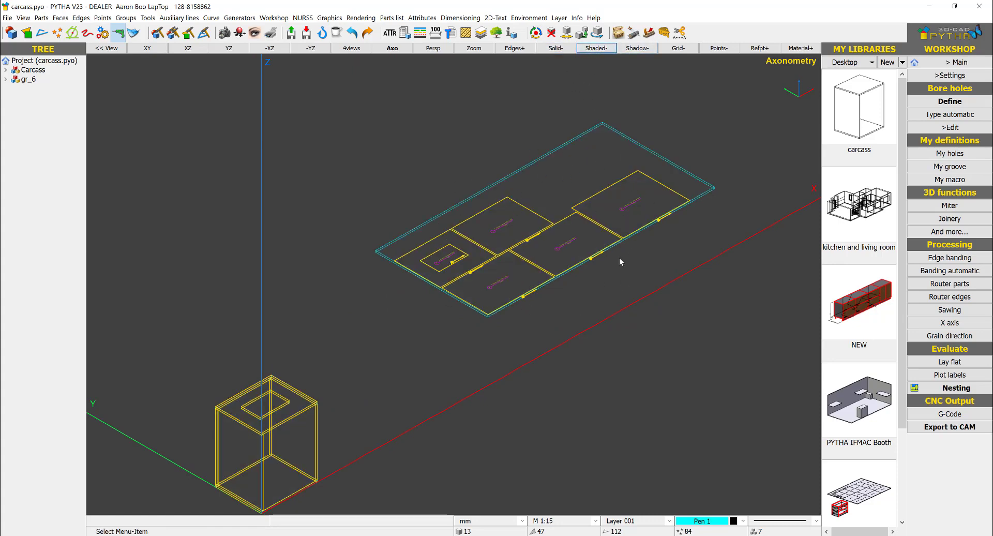
pyautogui.moveTo(620, 257); pyautogui.dragTo(627, 276, button='middle')
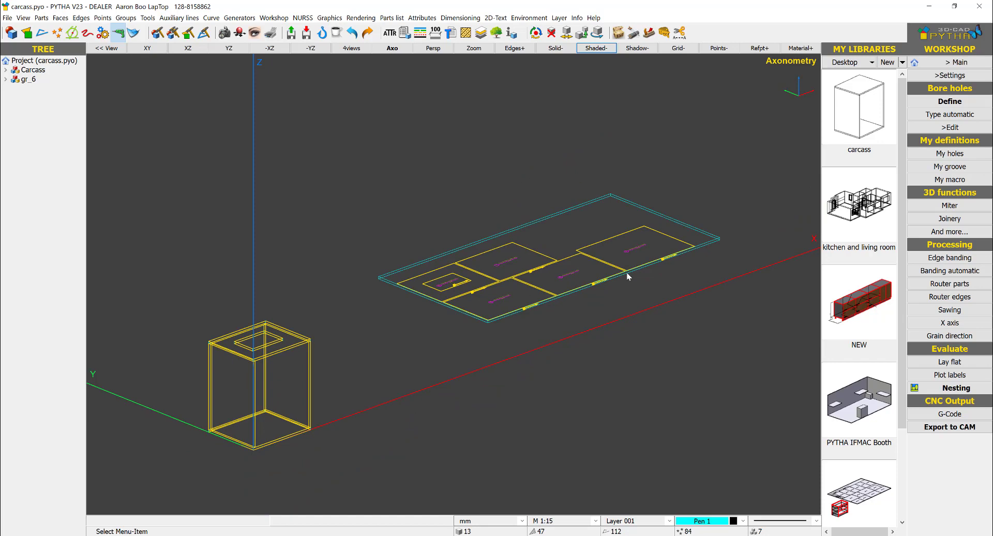
# Export the nested sheet STOCK_PARTS_6_1 to the desktop as G-Code for the KDT CNC machine
pyautogui.click(951, 427)
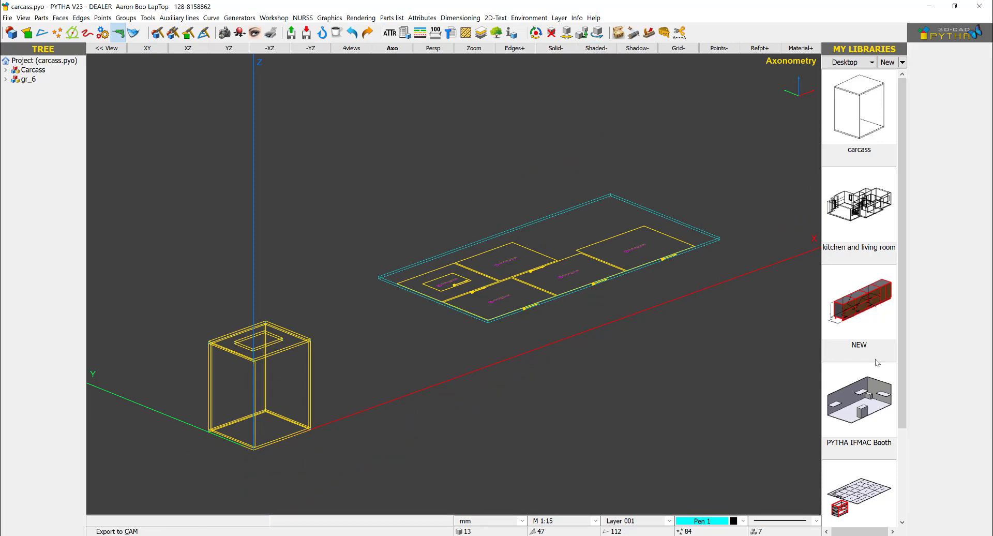
pyautogui.click(677, 217)
pyautogui.rightClick(688, 157)
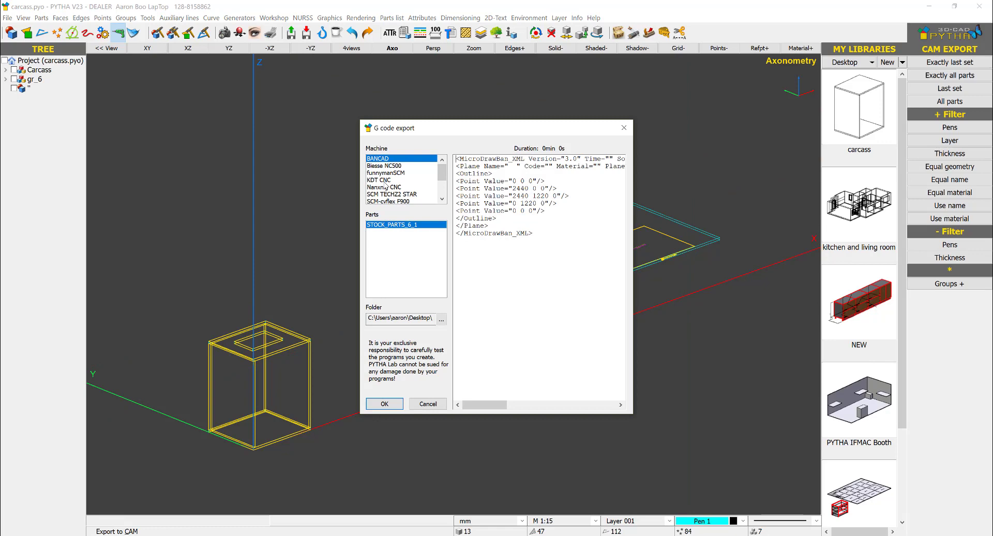
pyautogui.click(384, 180)
pyautogui.moveTo(630, 191); pyautogui.dragTo(627, 398)
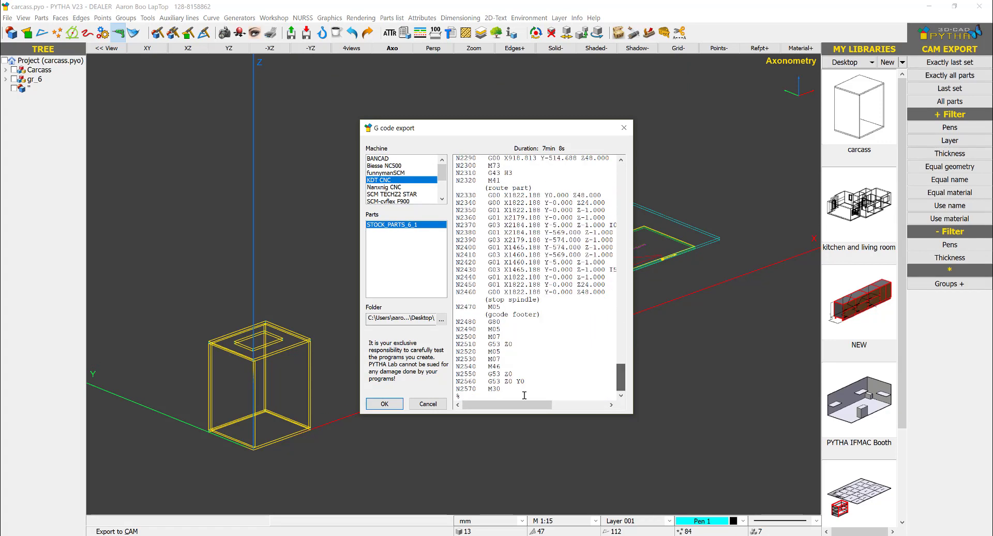
pyautogui.click(392, 406)
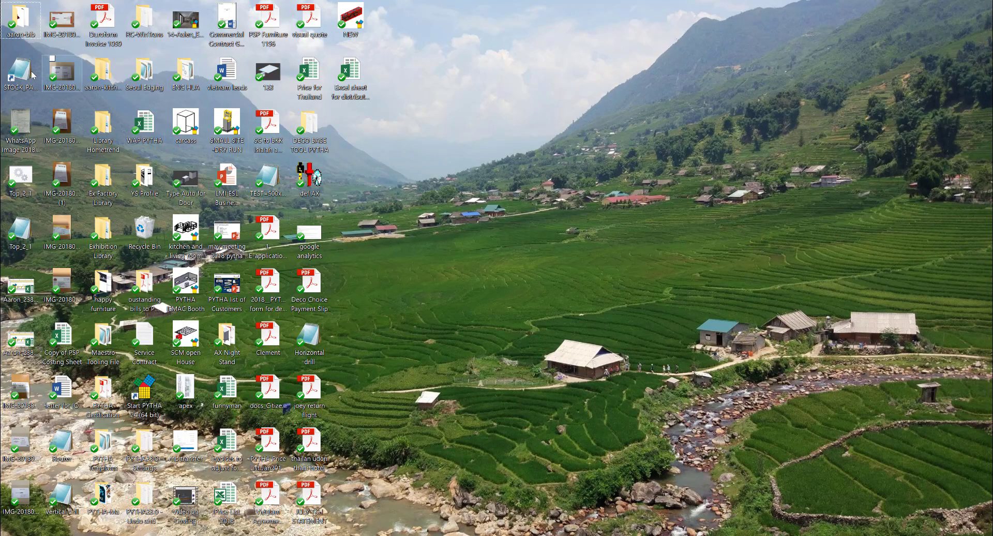
# Open the exported STOCK_PARTS_6_1 file from the desktop, review its router commands, close it and return to the PYTHA model
pyautogui.click(15, 75)
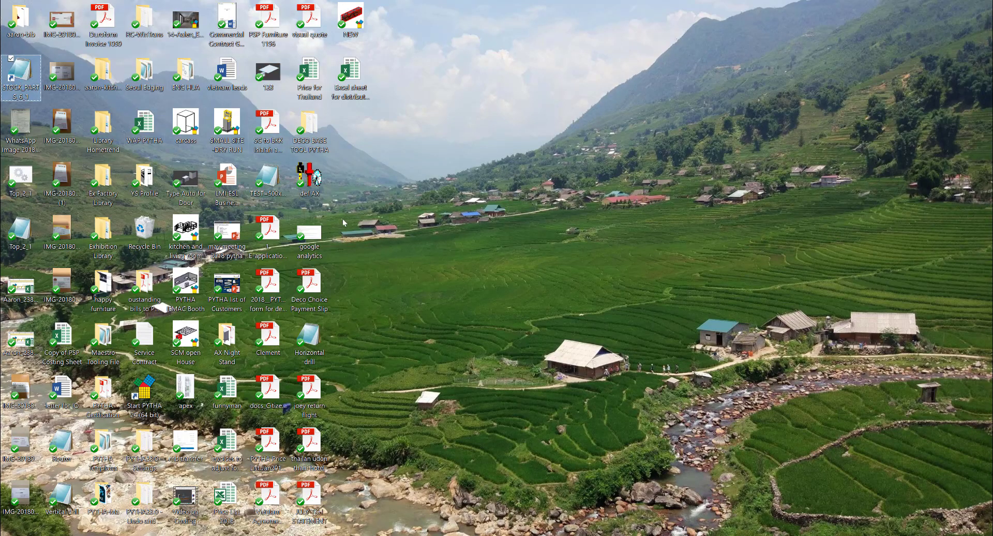
pyautogui.doubleClick(21, 72)
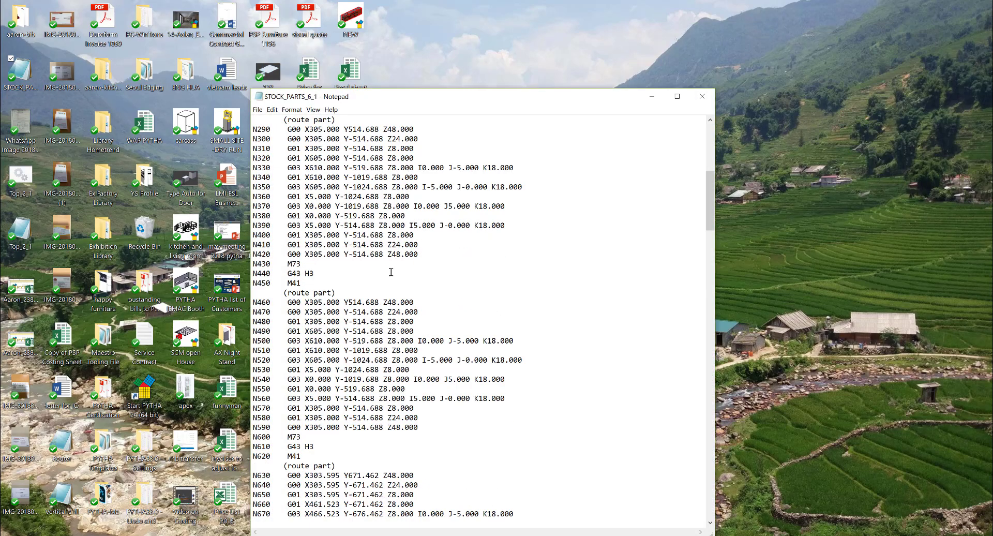
pyautogui.scroll(-20, 392, 272)
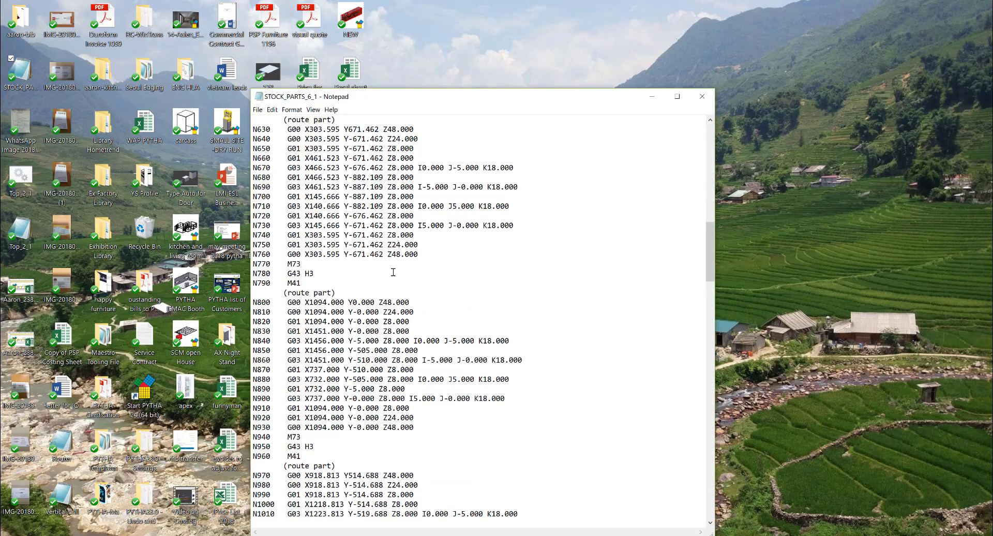
pyautogui.click(702, 97)
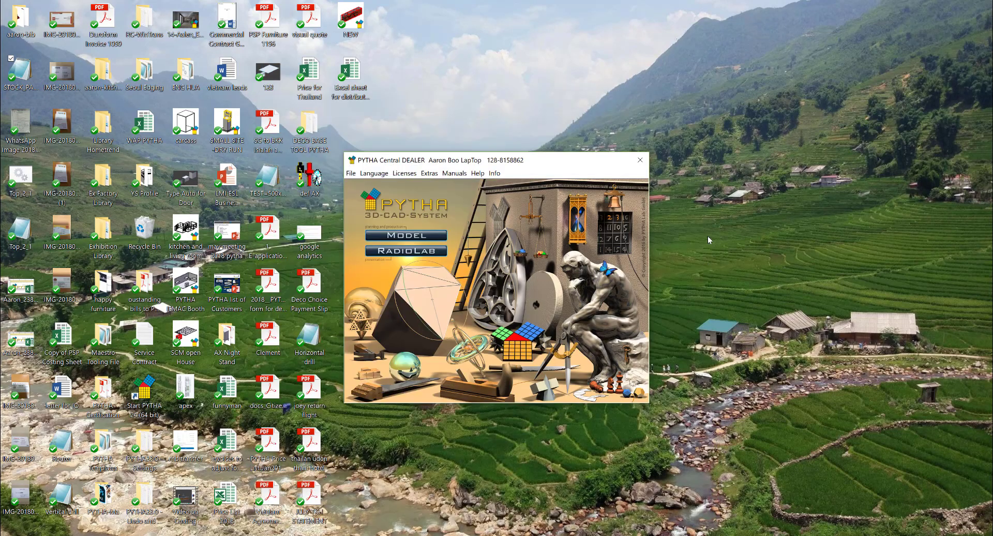
pyautogui.click(639, 160)
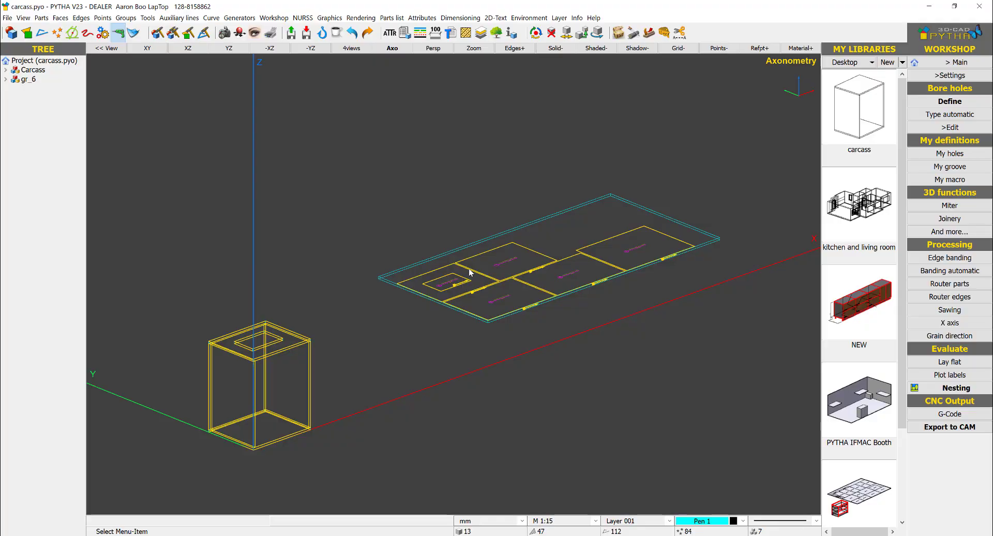